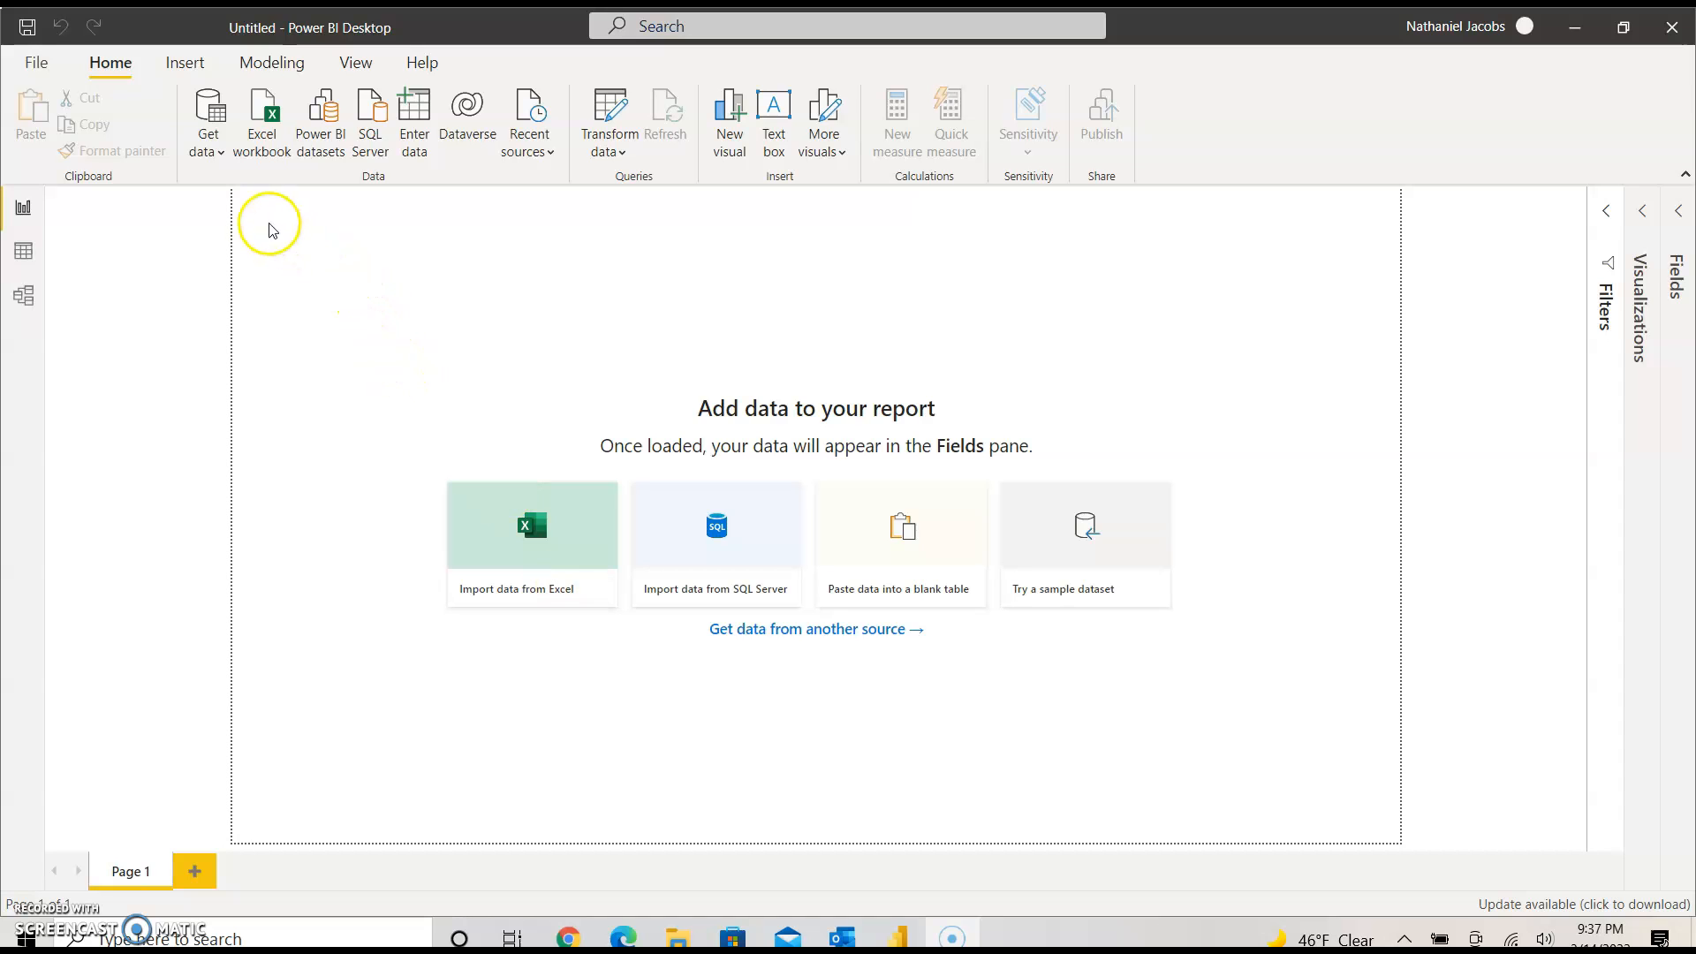
- Open the full Get Data list of data source connectors
click(218, 160)
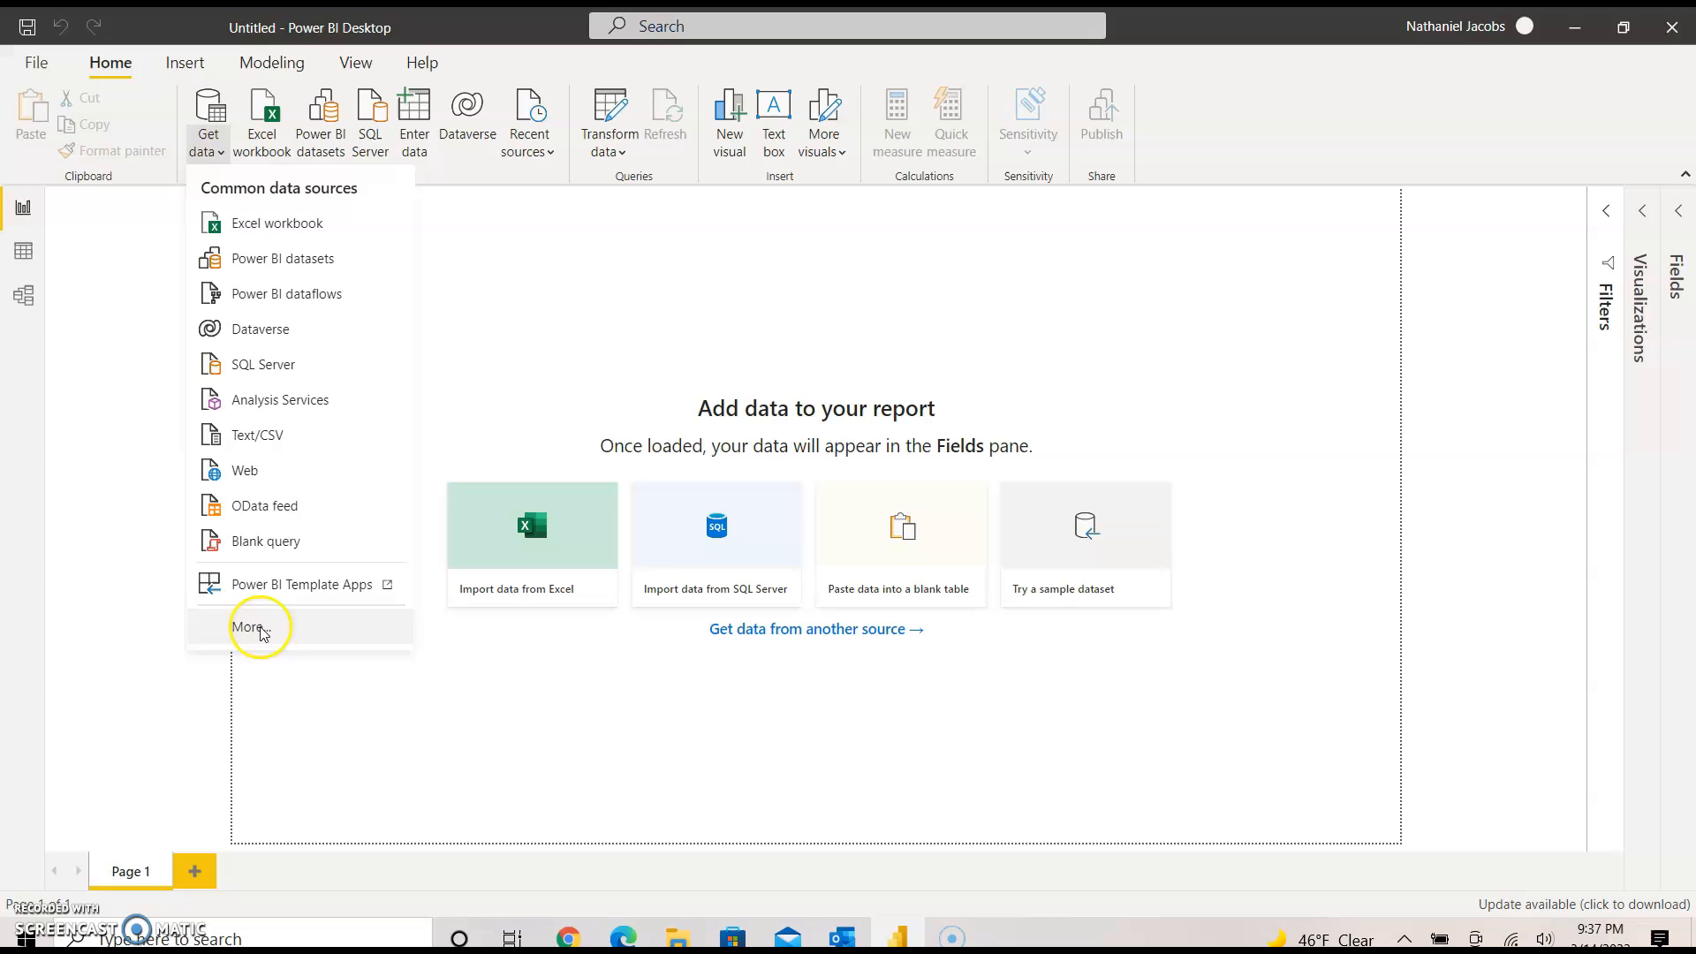
click(219, 154)
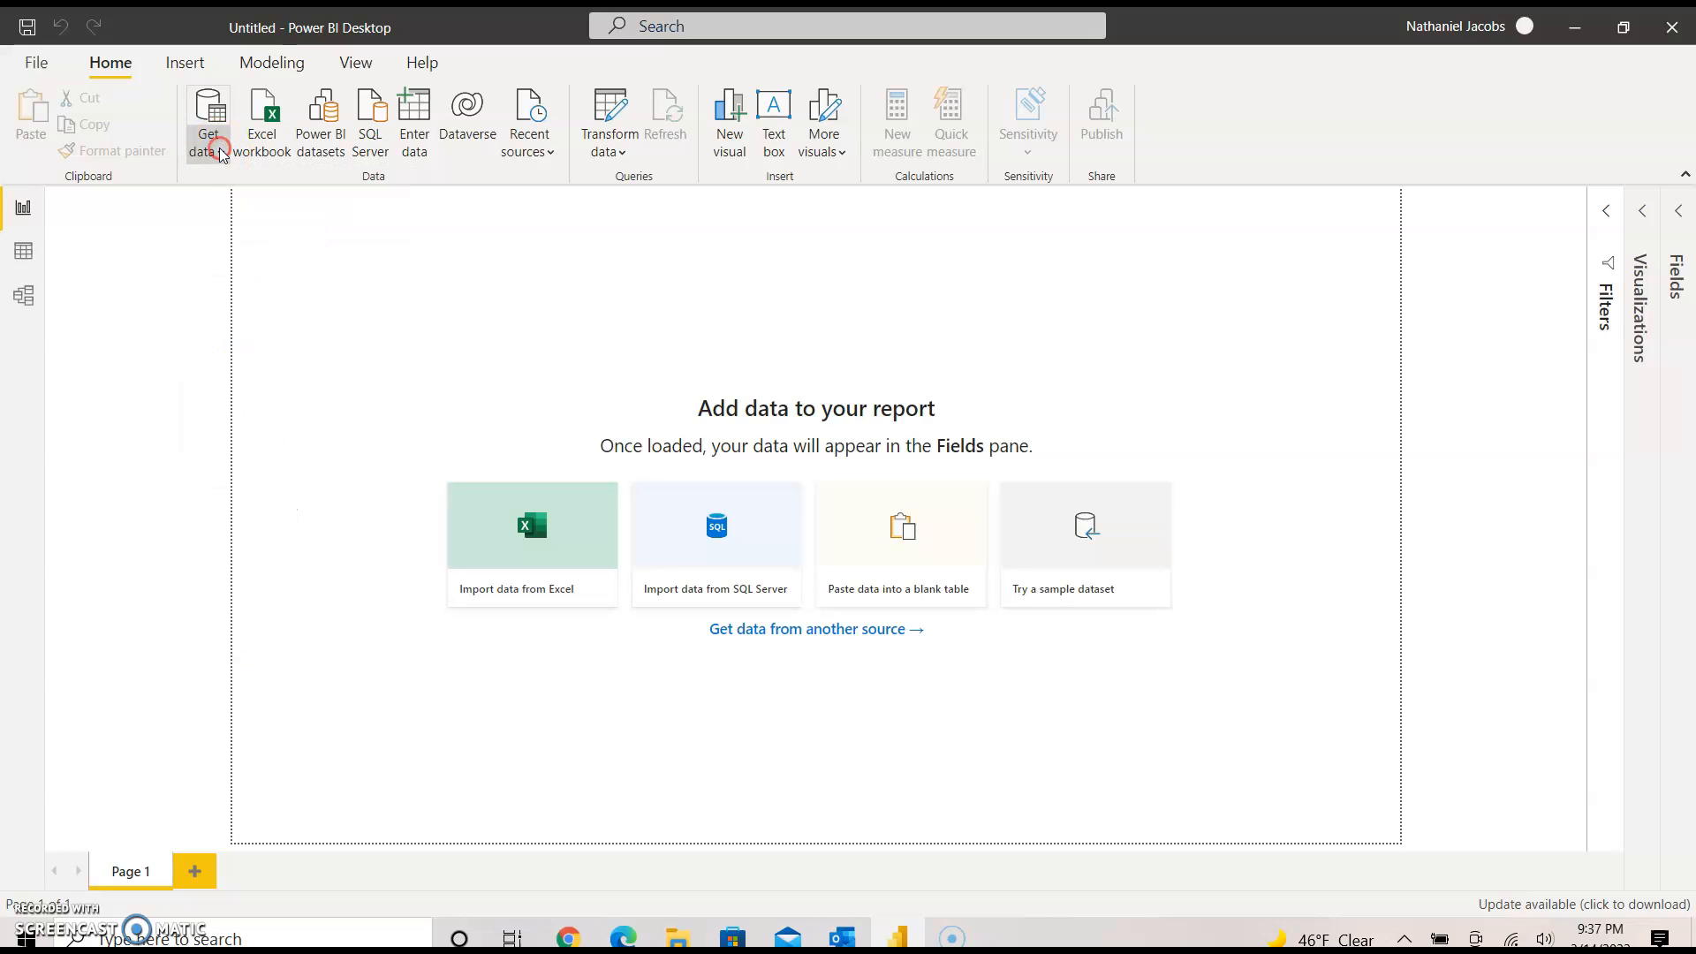
click(210, 146)
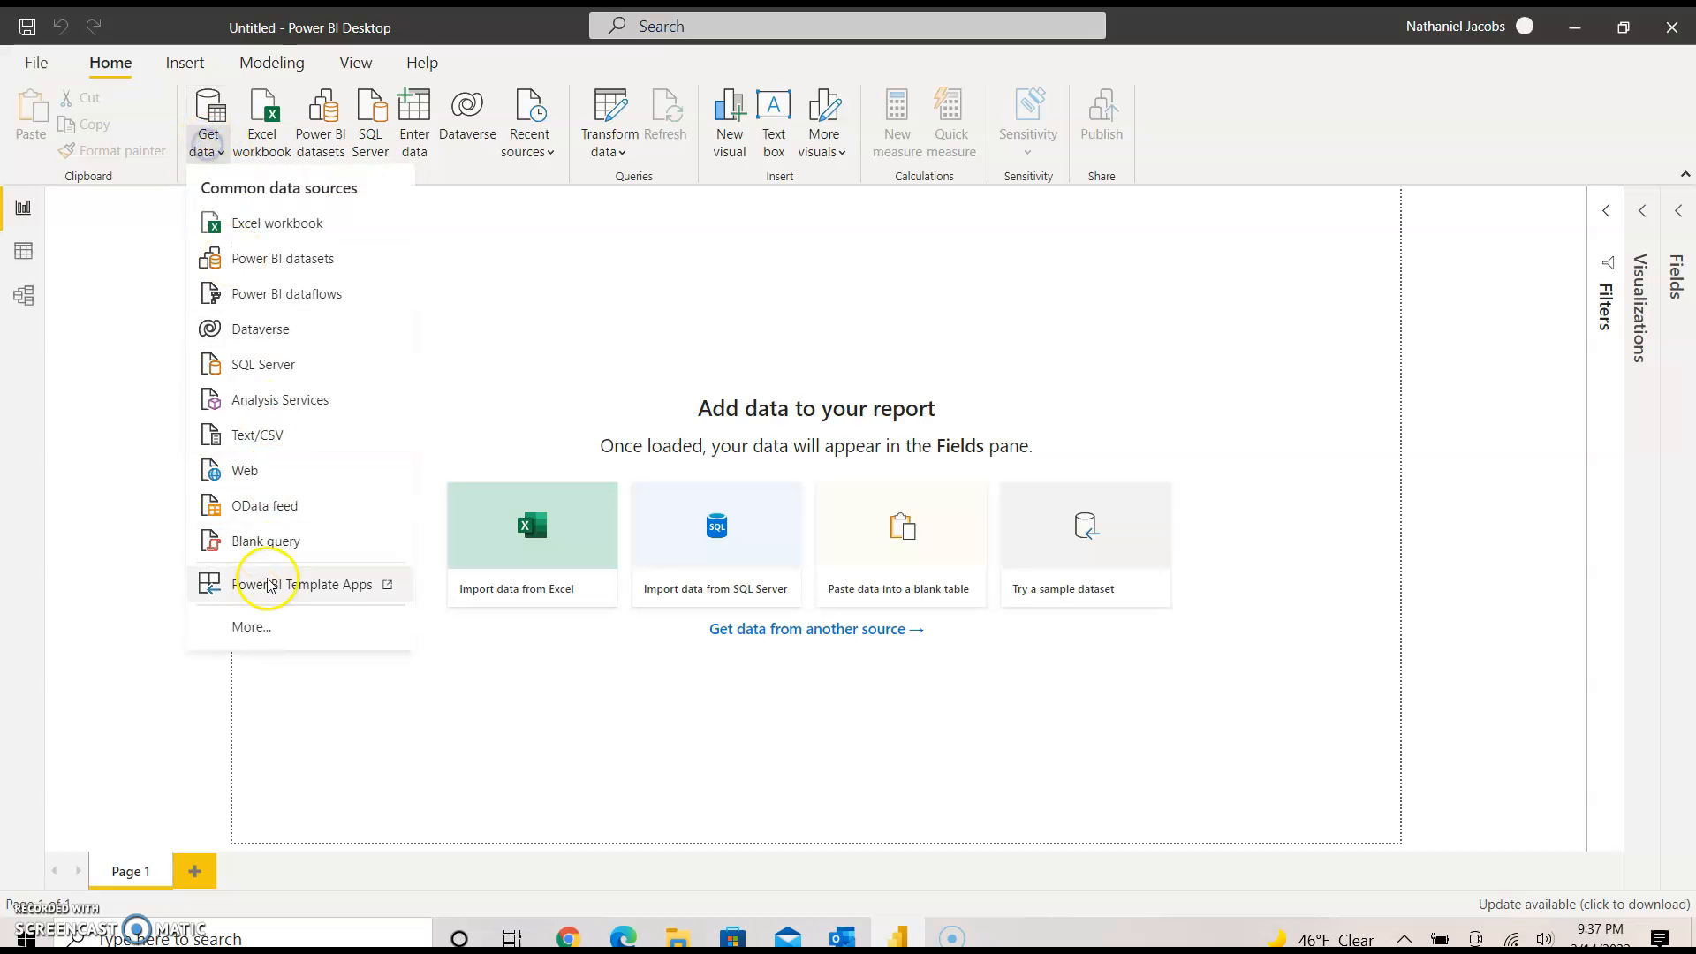
click(250, 627)
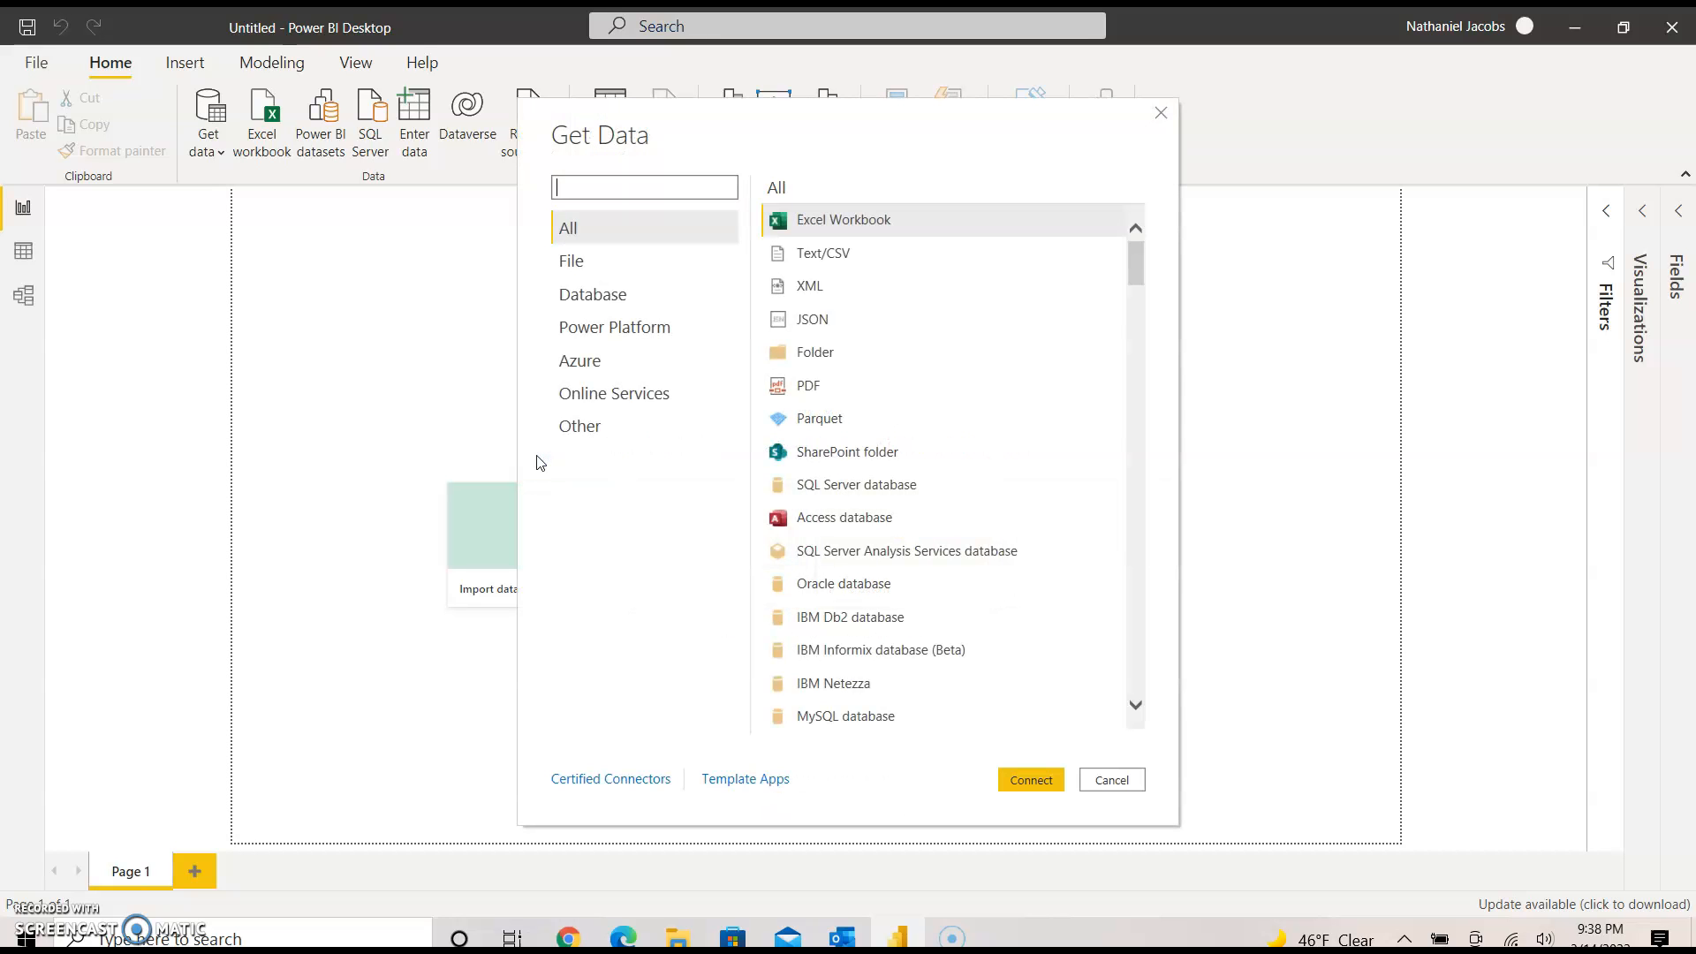
- Look through the available data source connectors across all categories
click(643, 253)
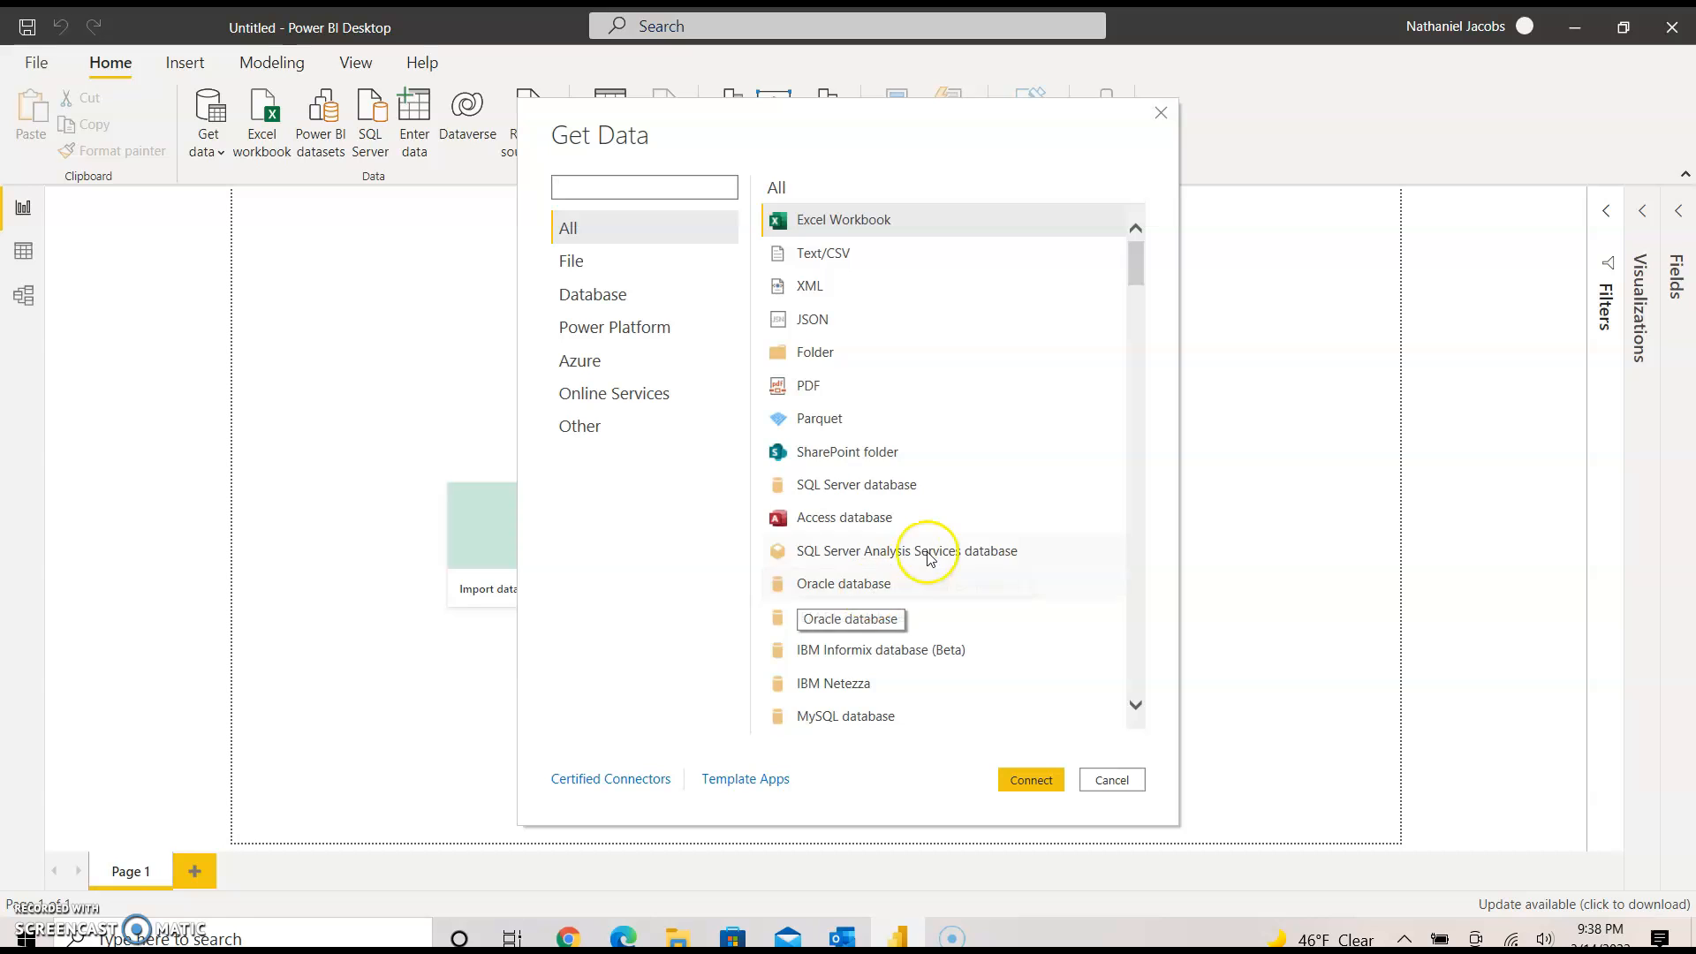
scroll(932, 549, down, 4)
scroll(936, 553, down, 1)
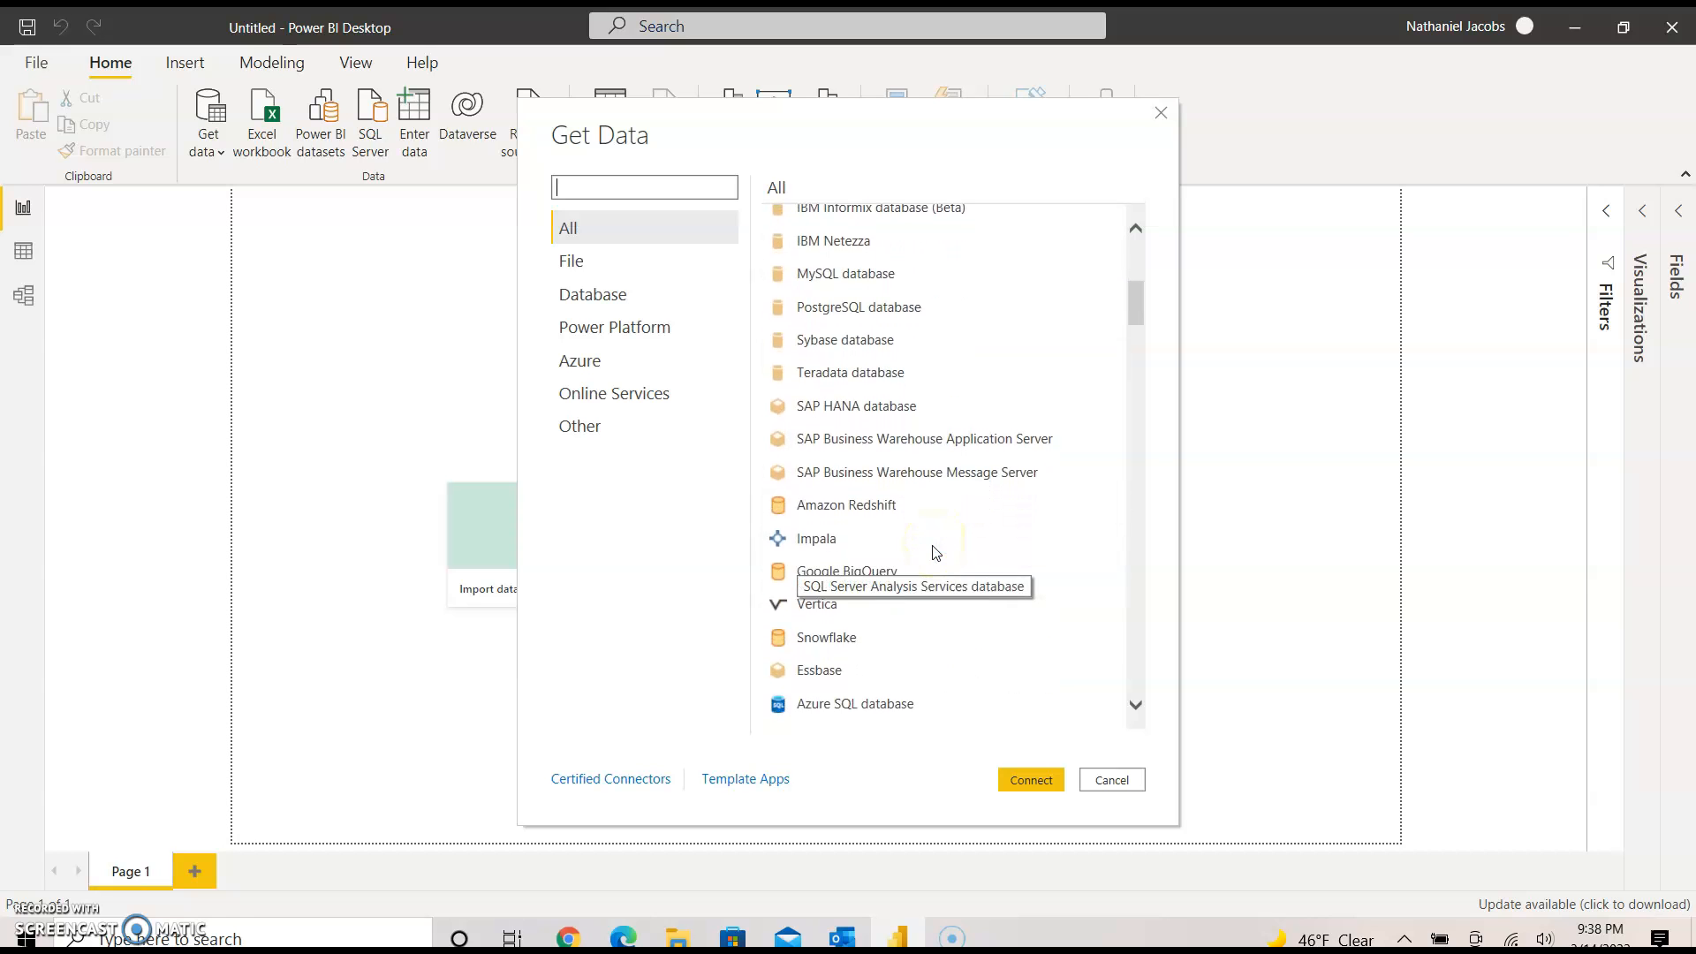
scroll(936, 552, up, 5)
scroll(943, 499, down, 3)
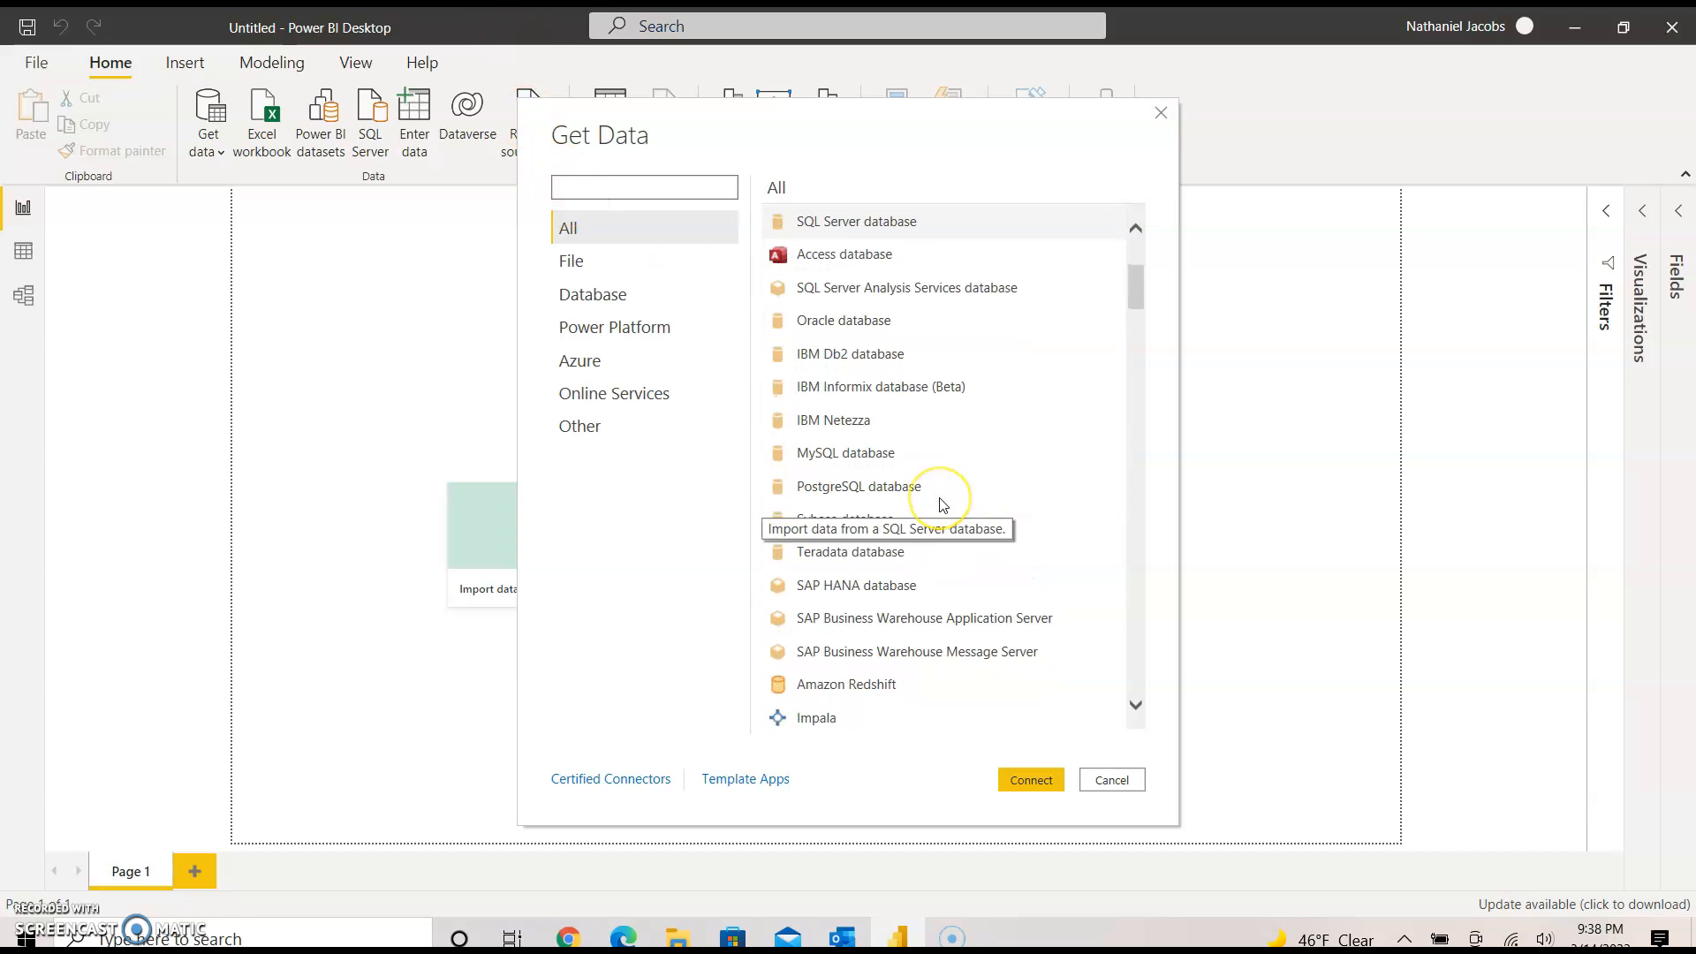
scroll(943, 504, down, 3)
scroll(943, 504, up, 6)
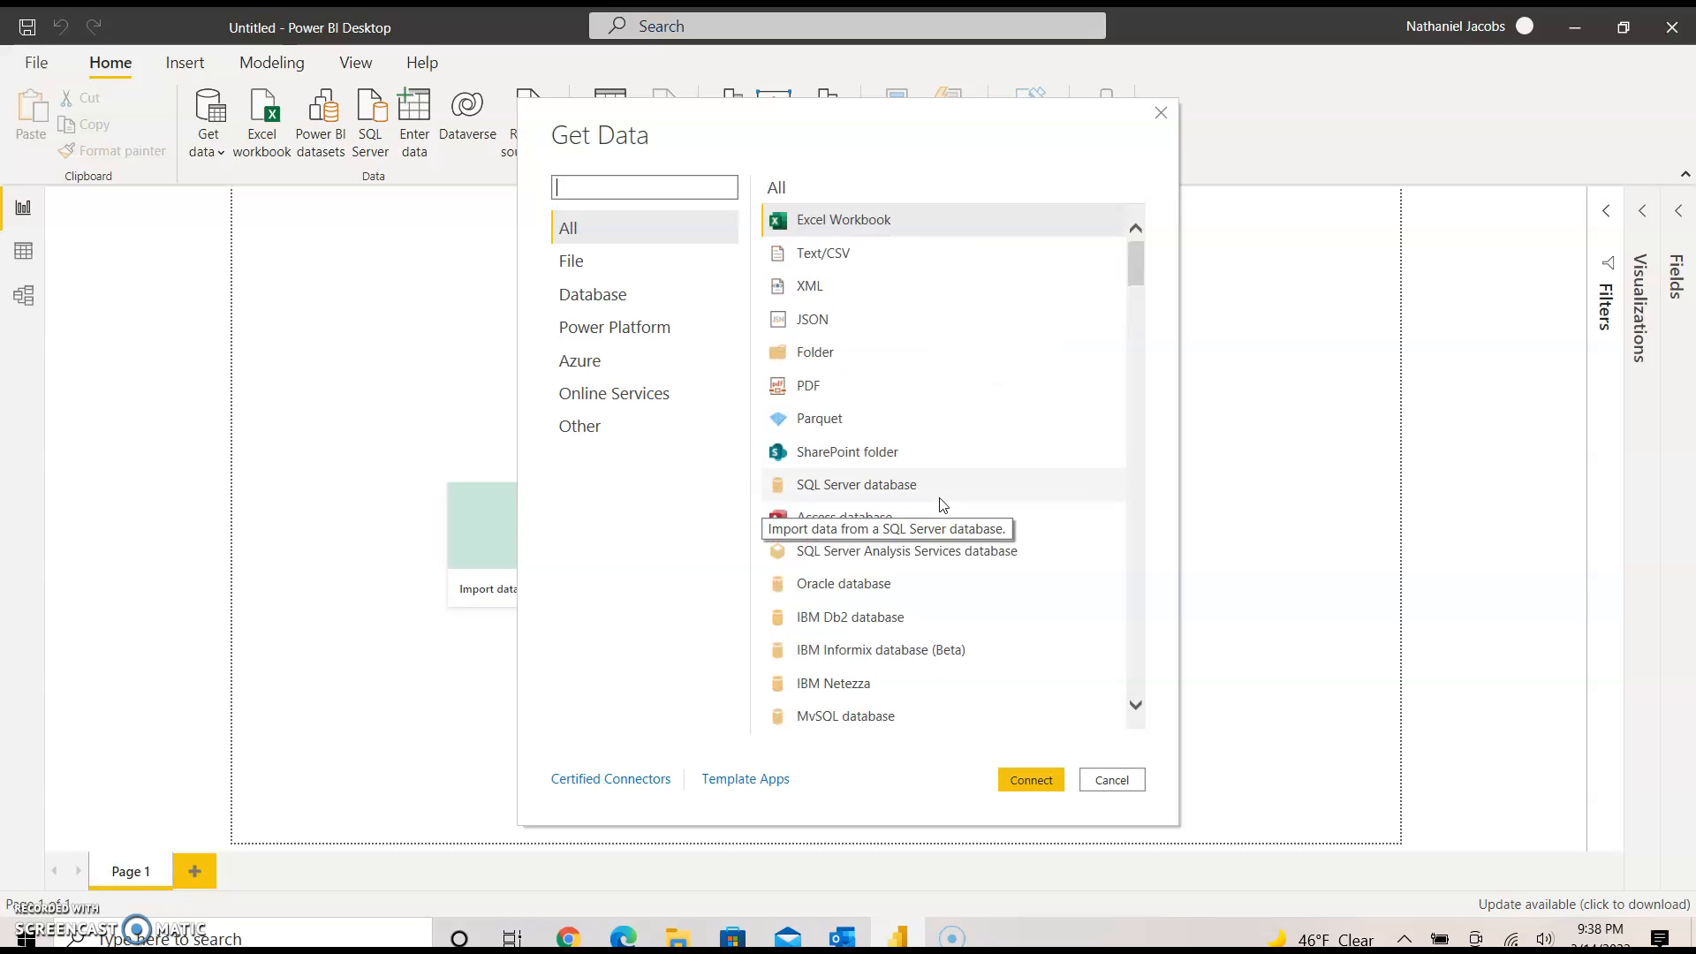
- Search the data source connectors for "azure", and clear the search to list all connectors again
click(624, 187)
text(azure)
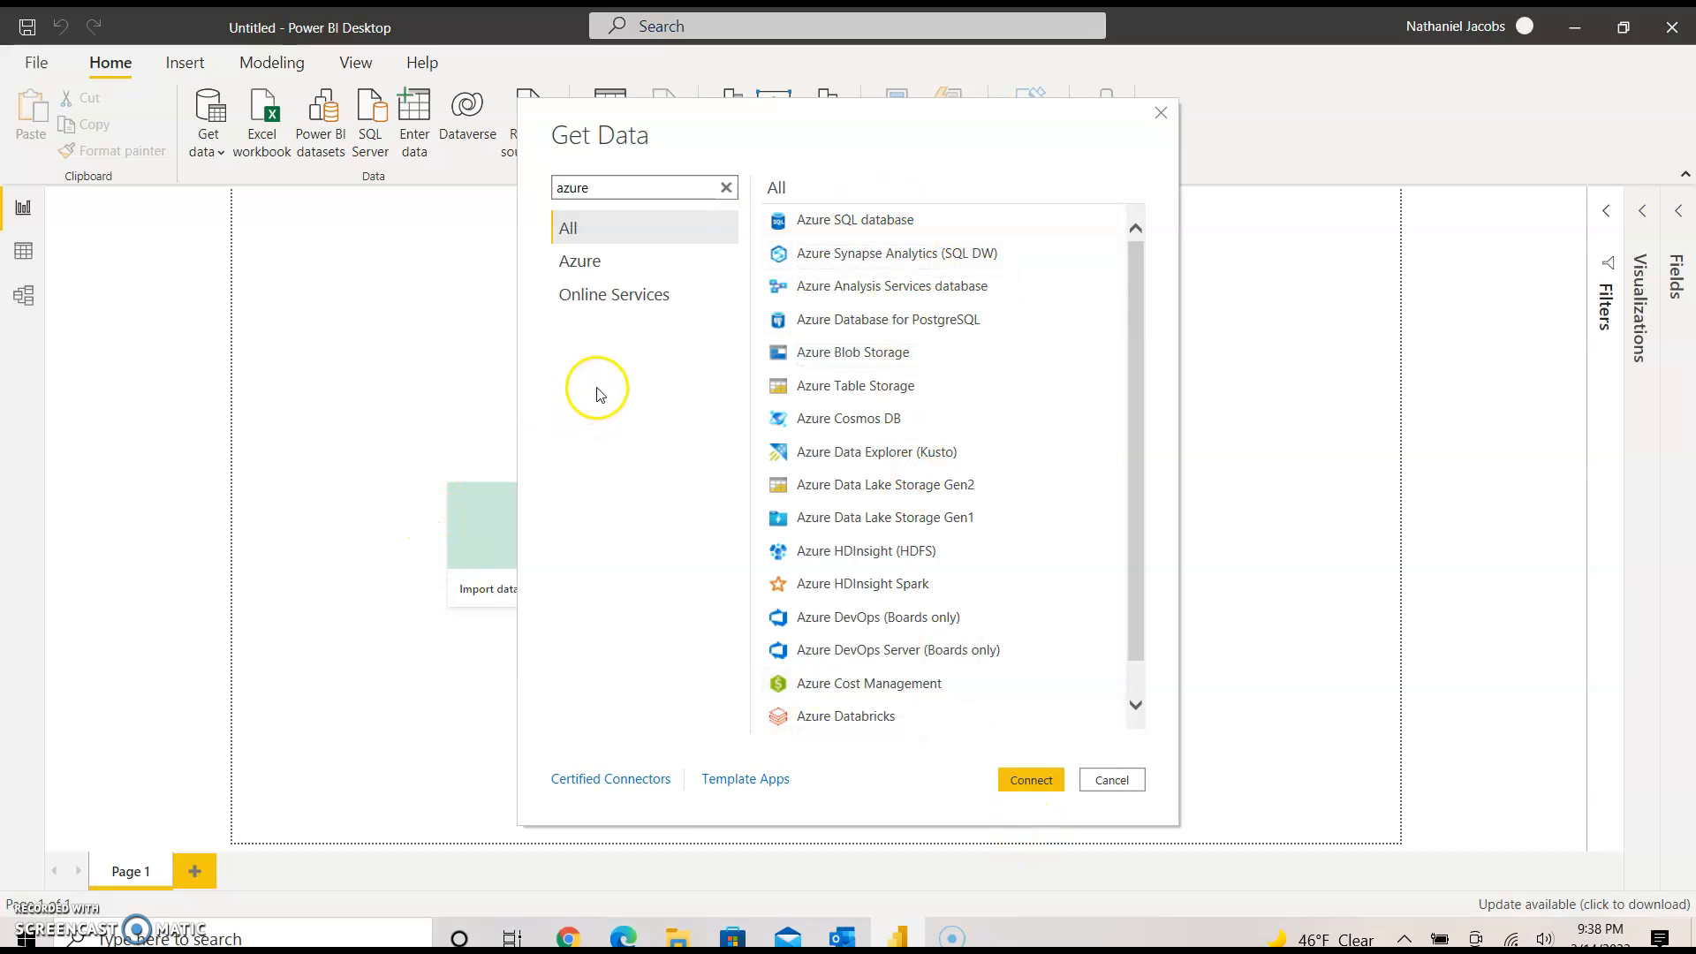
key(BackSpace)
key(BackSpace)
key(BackSpace)
key(BackSpace)
key(BackSpace)
click(601, 231)
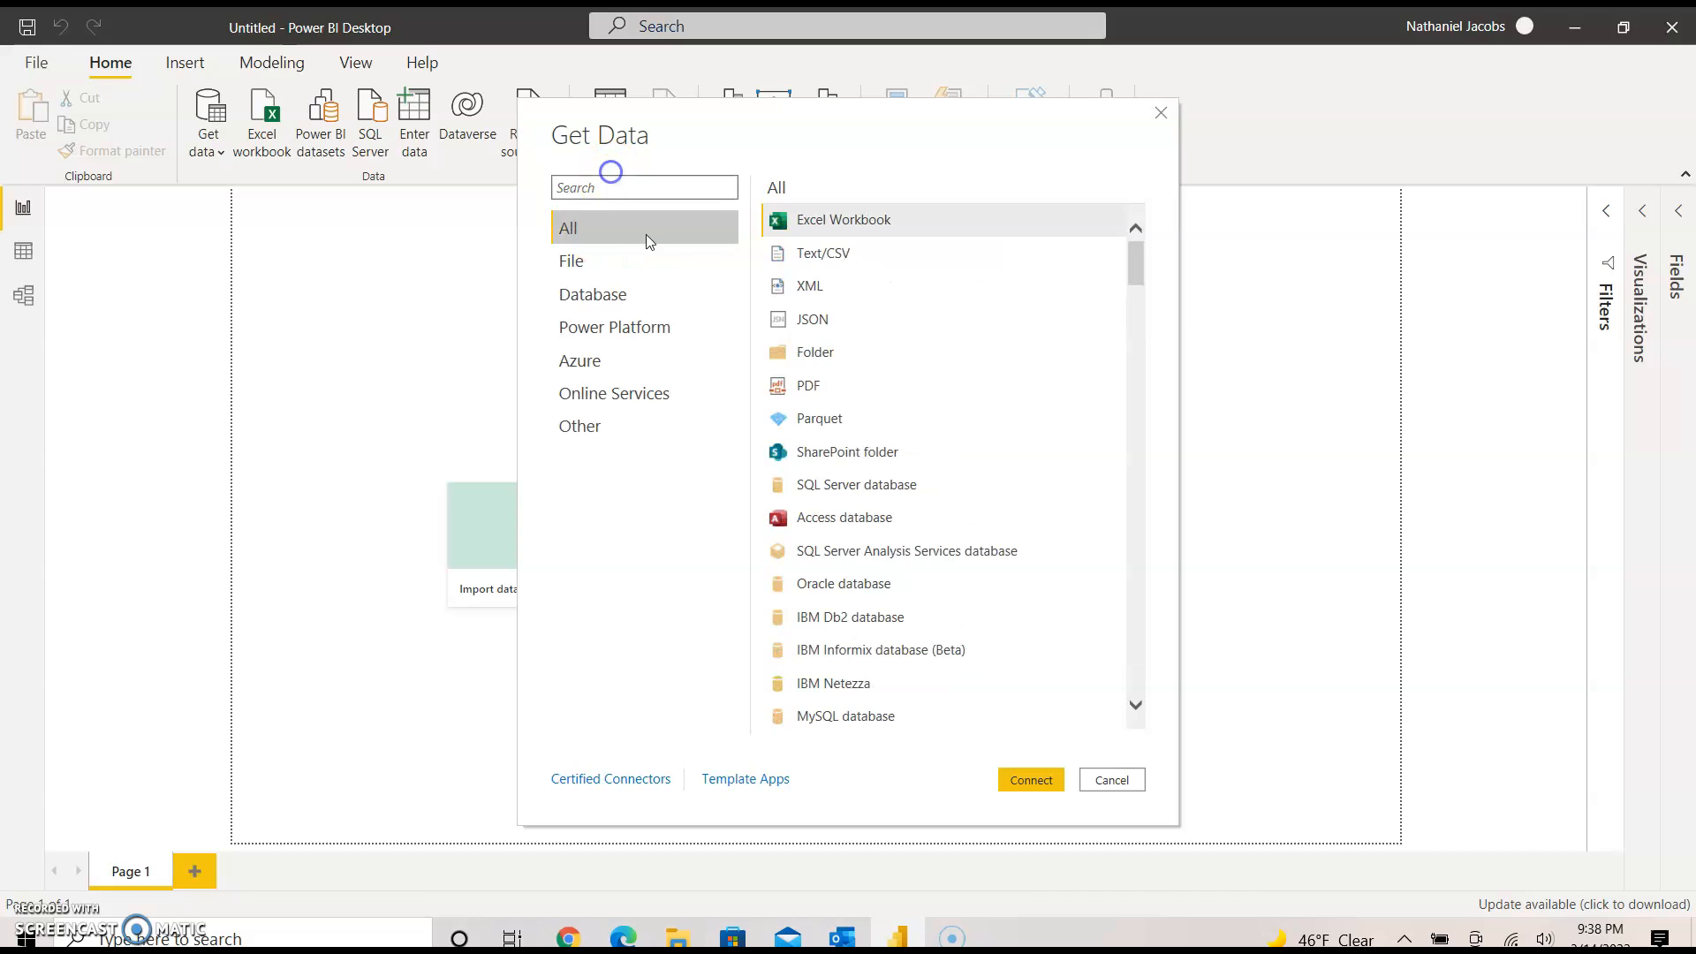
- Load the automakers stocks 2010-2022 sheet from the Excel workbook Automaker Stocks 2010-2022 in the Test Data folder
click(856, 221)
click(1031, 786)
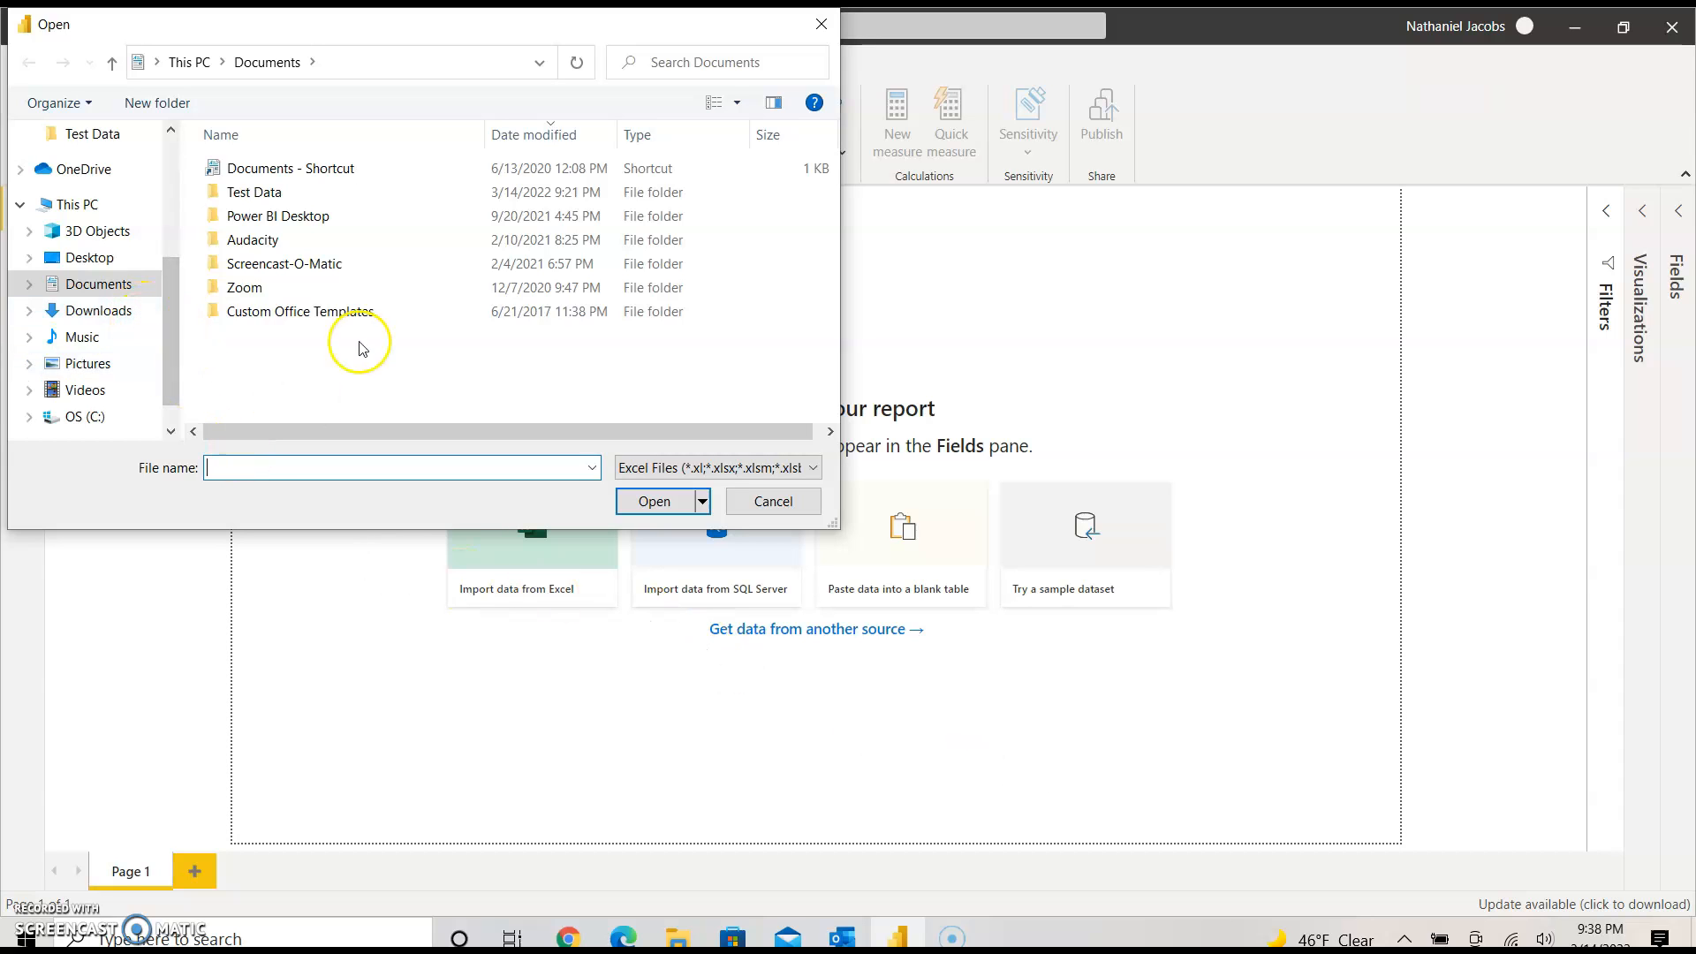
double_click(269, 194)
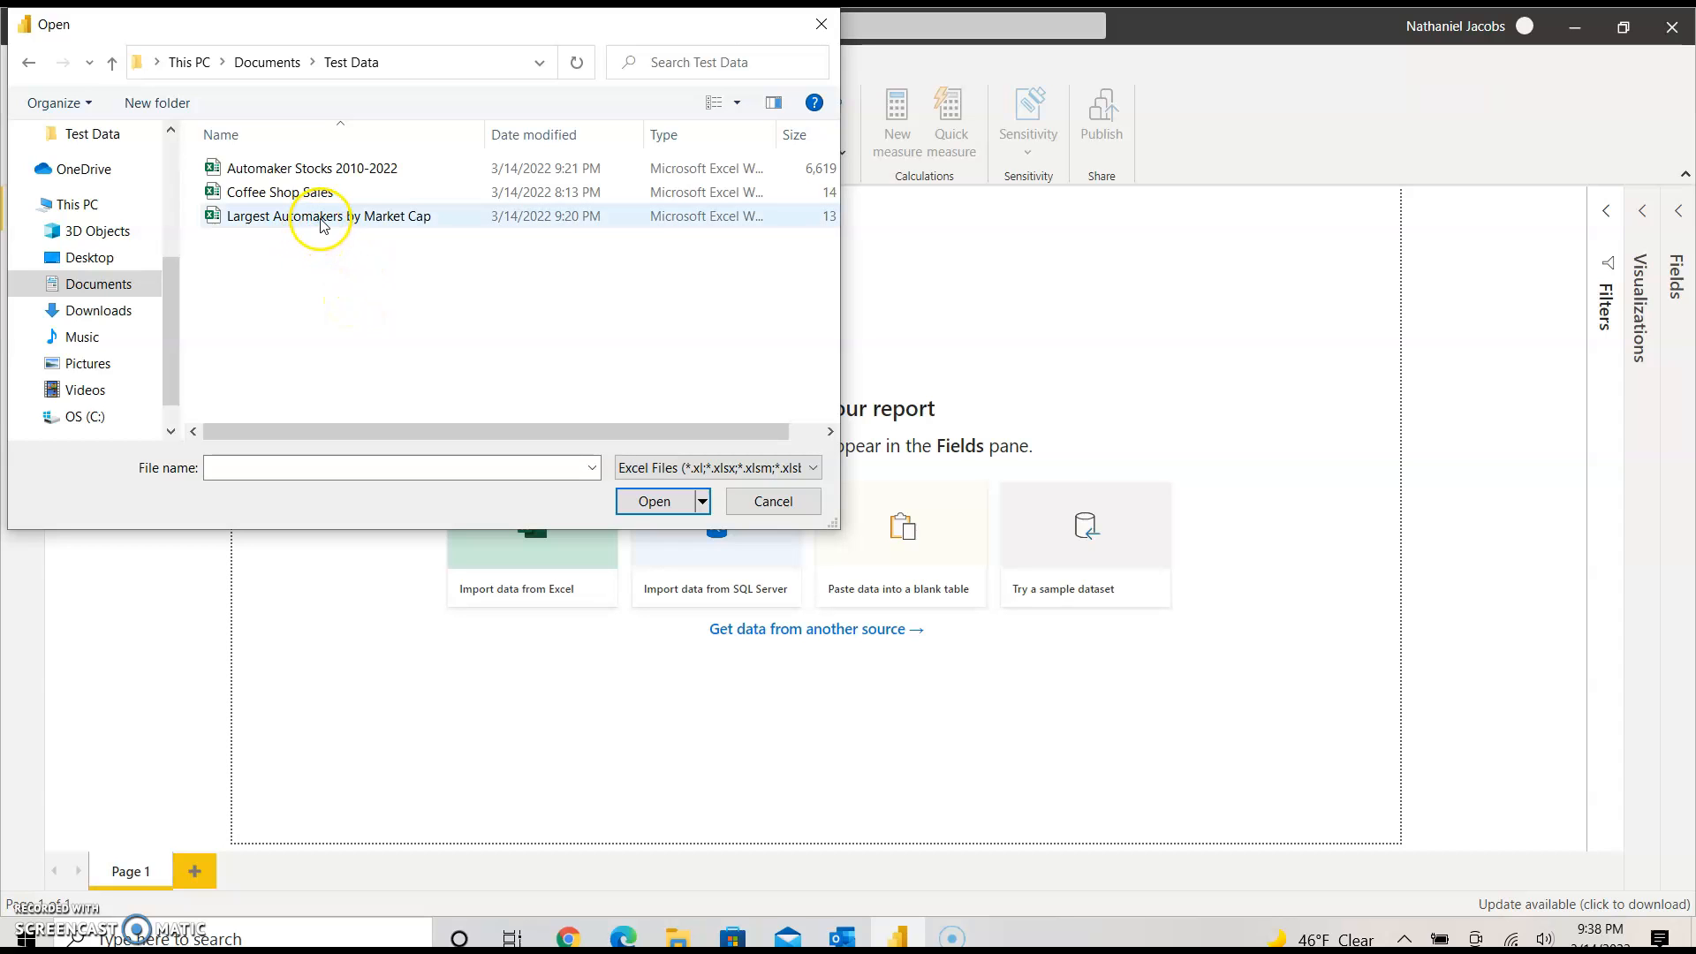
double_click(353, 169)
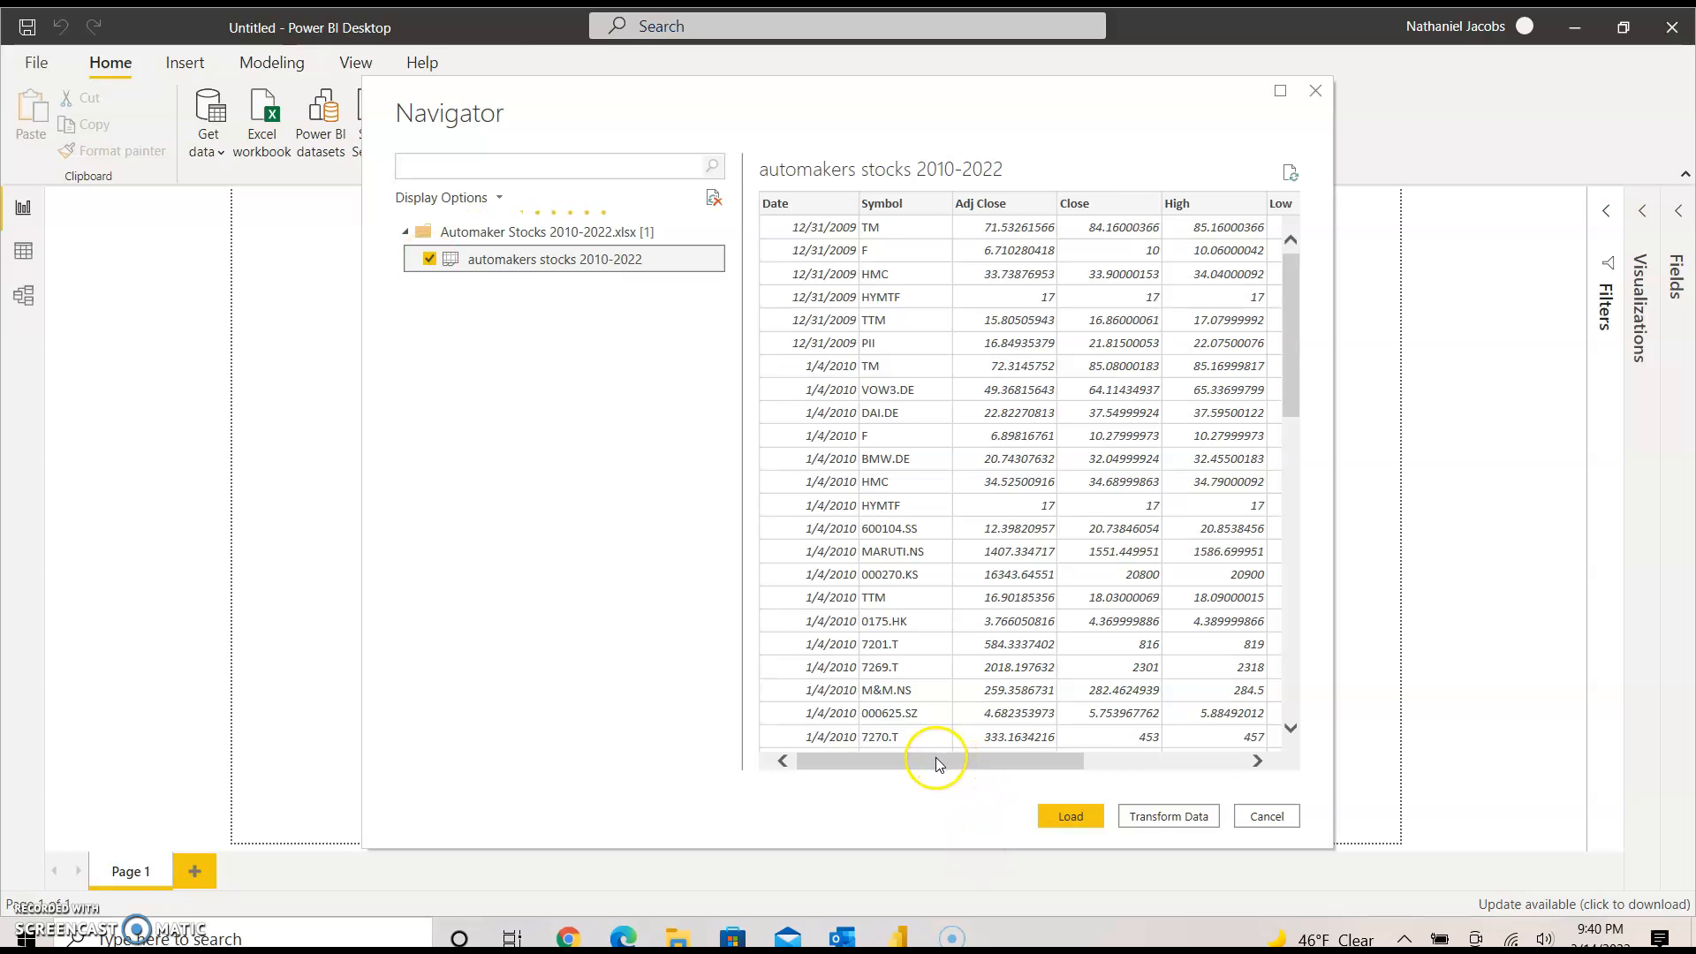
mouse_move(935, 756)
mouse_down()
mouse_move(1135, 739)
mouse_move(930, 781)
mouse_up()
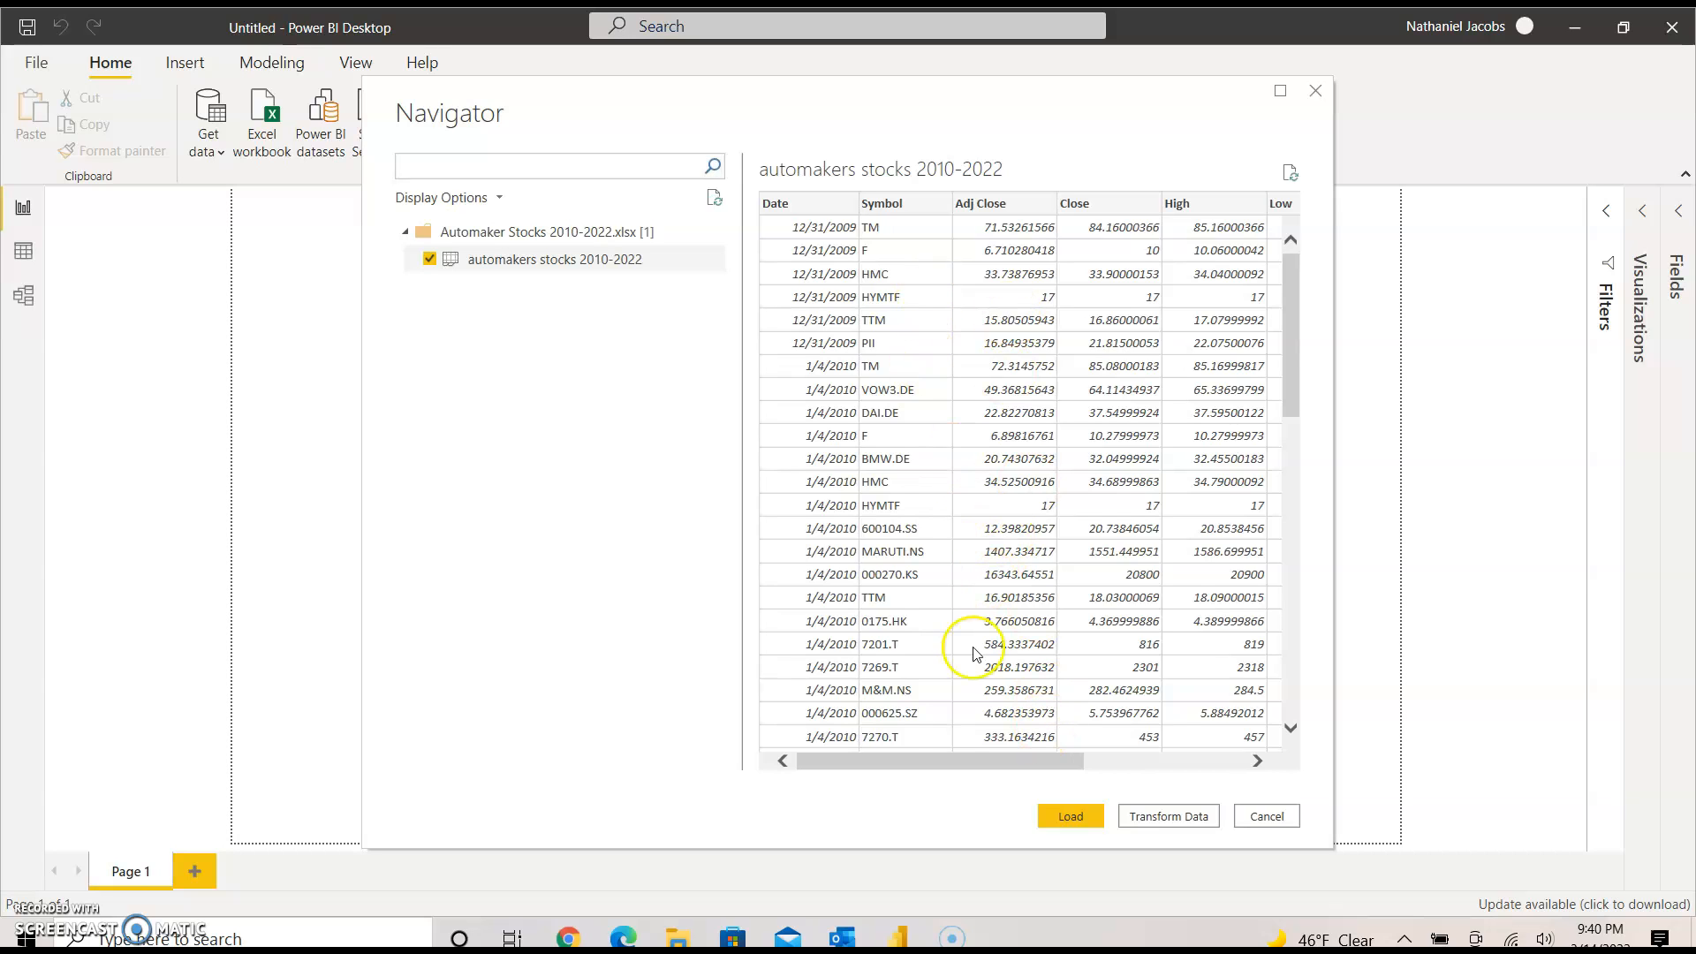
click(1065, 811)
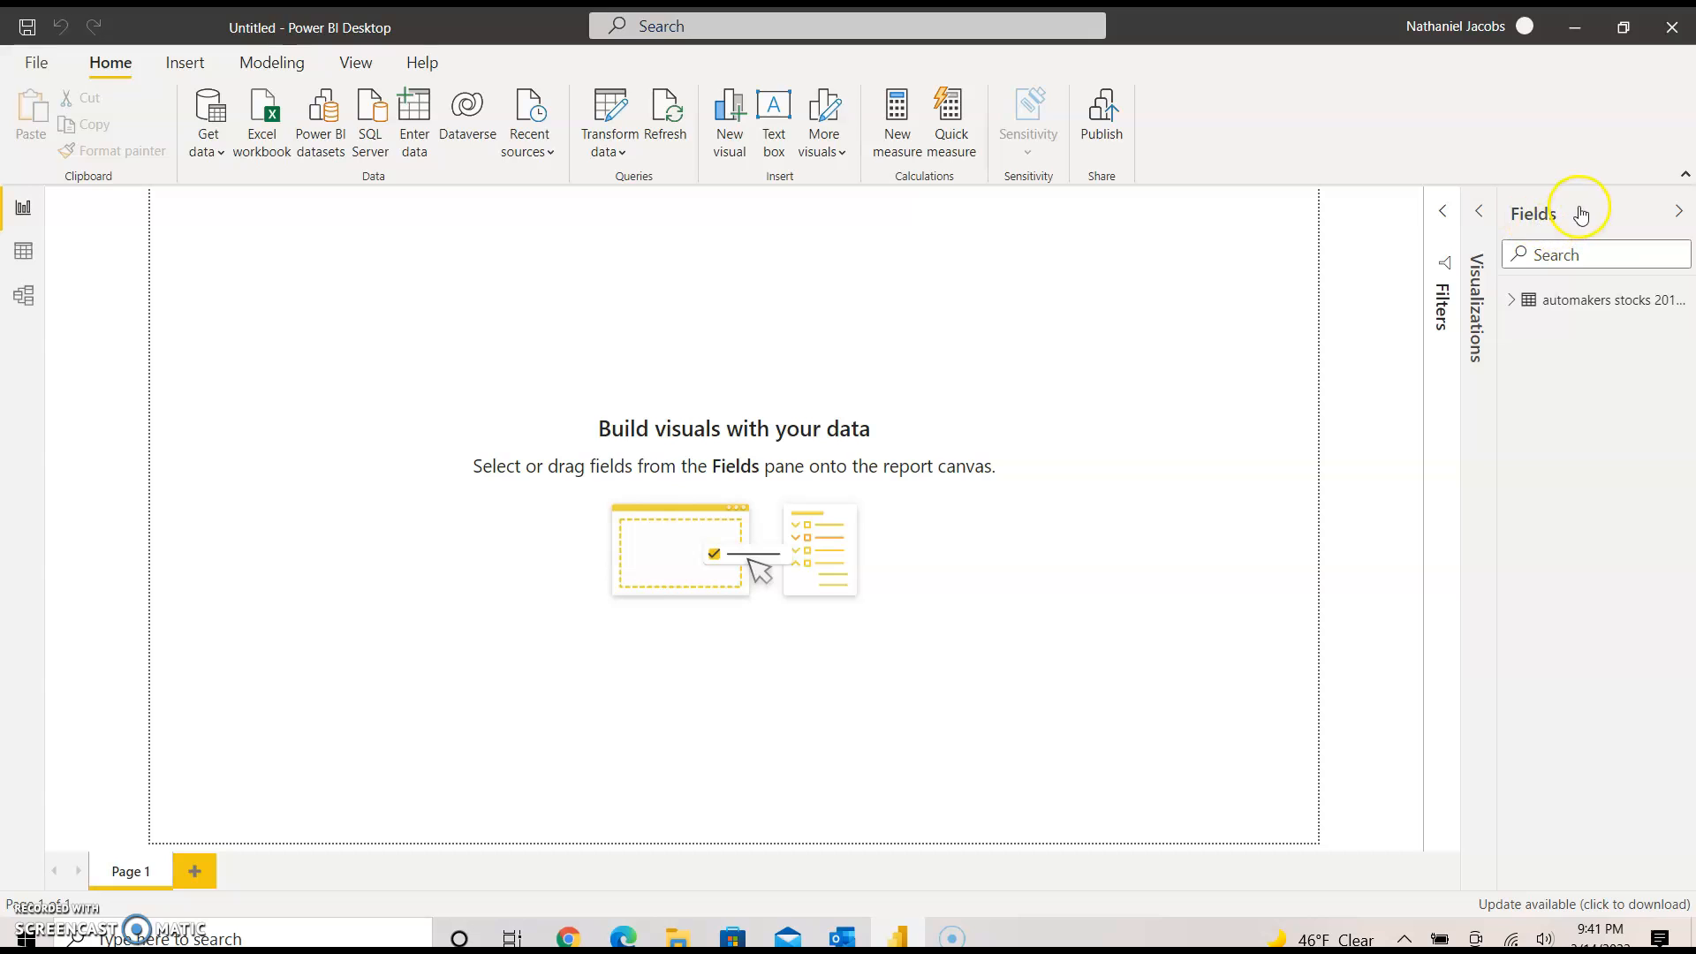
- Collapse and reopen the Fields pane, and widen it to fit the full table name
click(1676, 212)
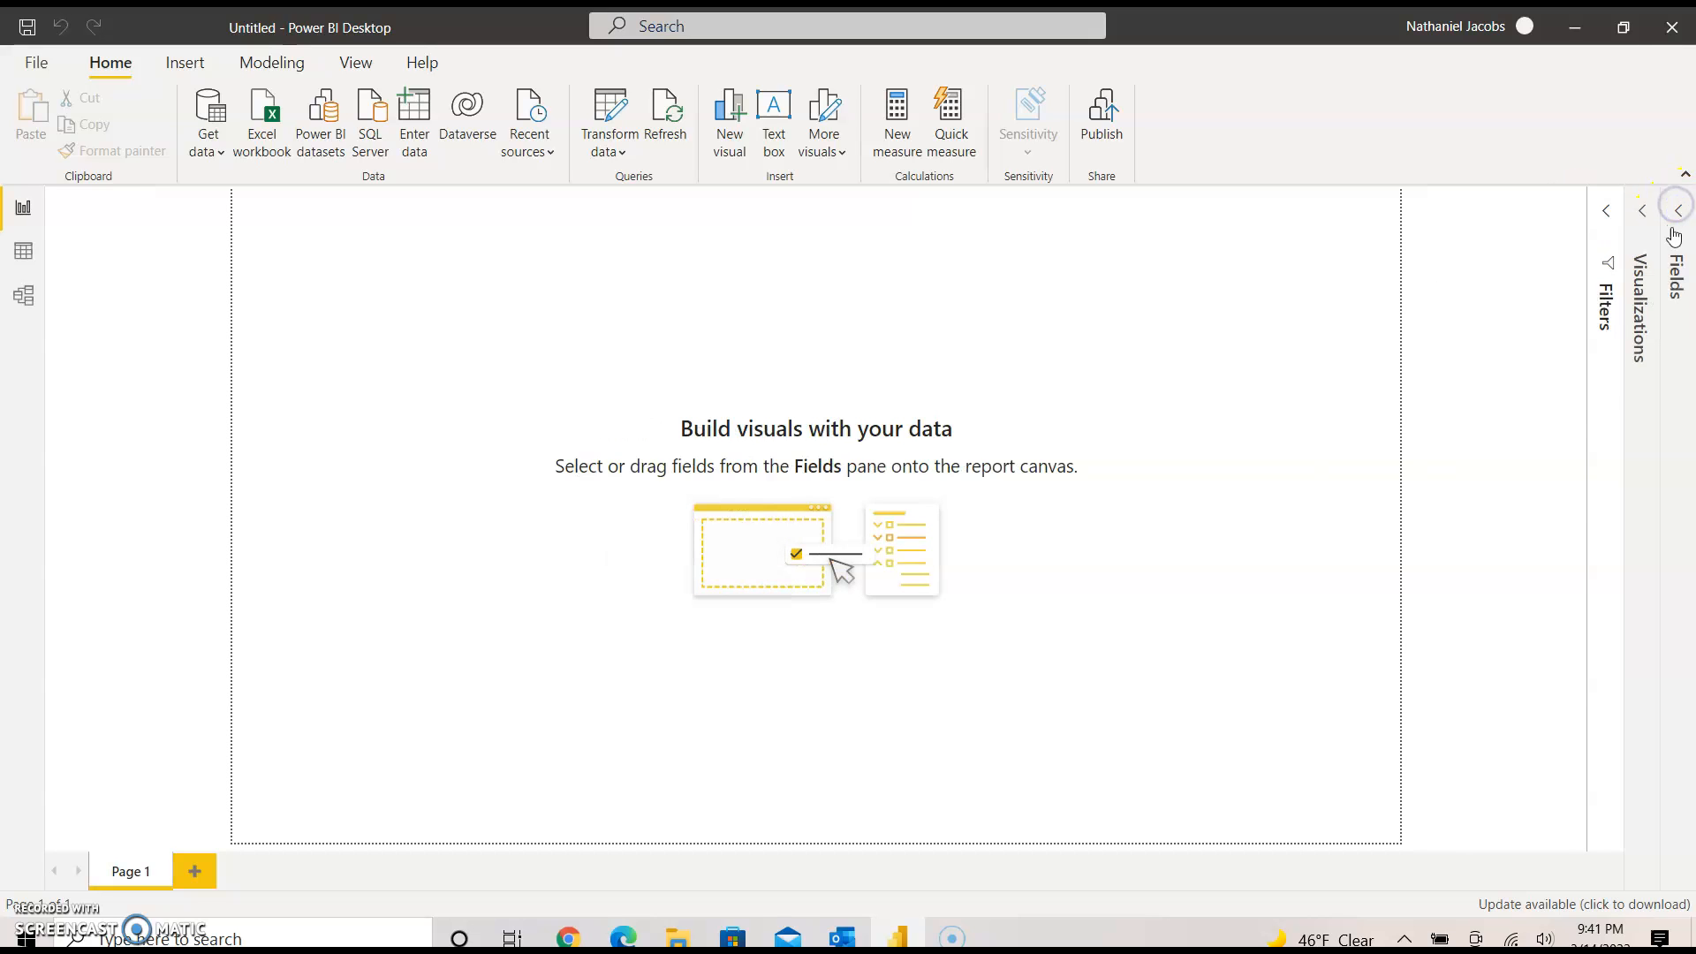
click(1678, 210)
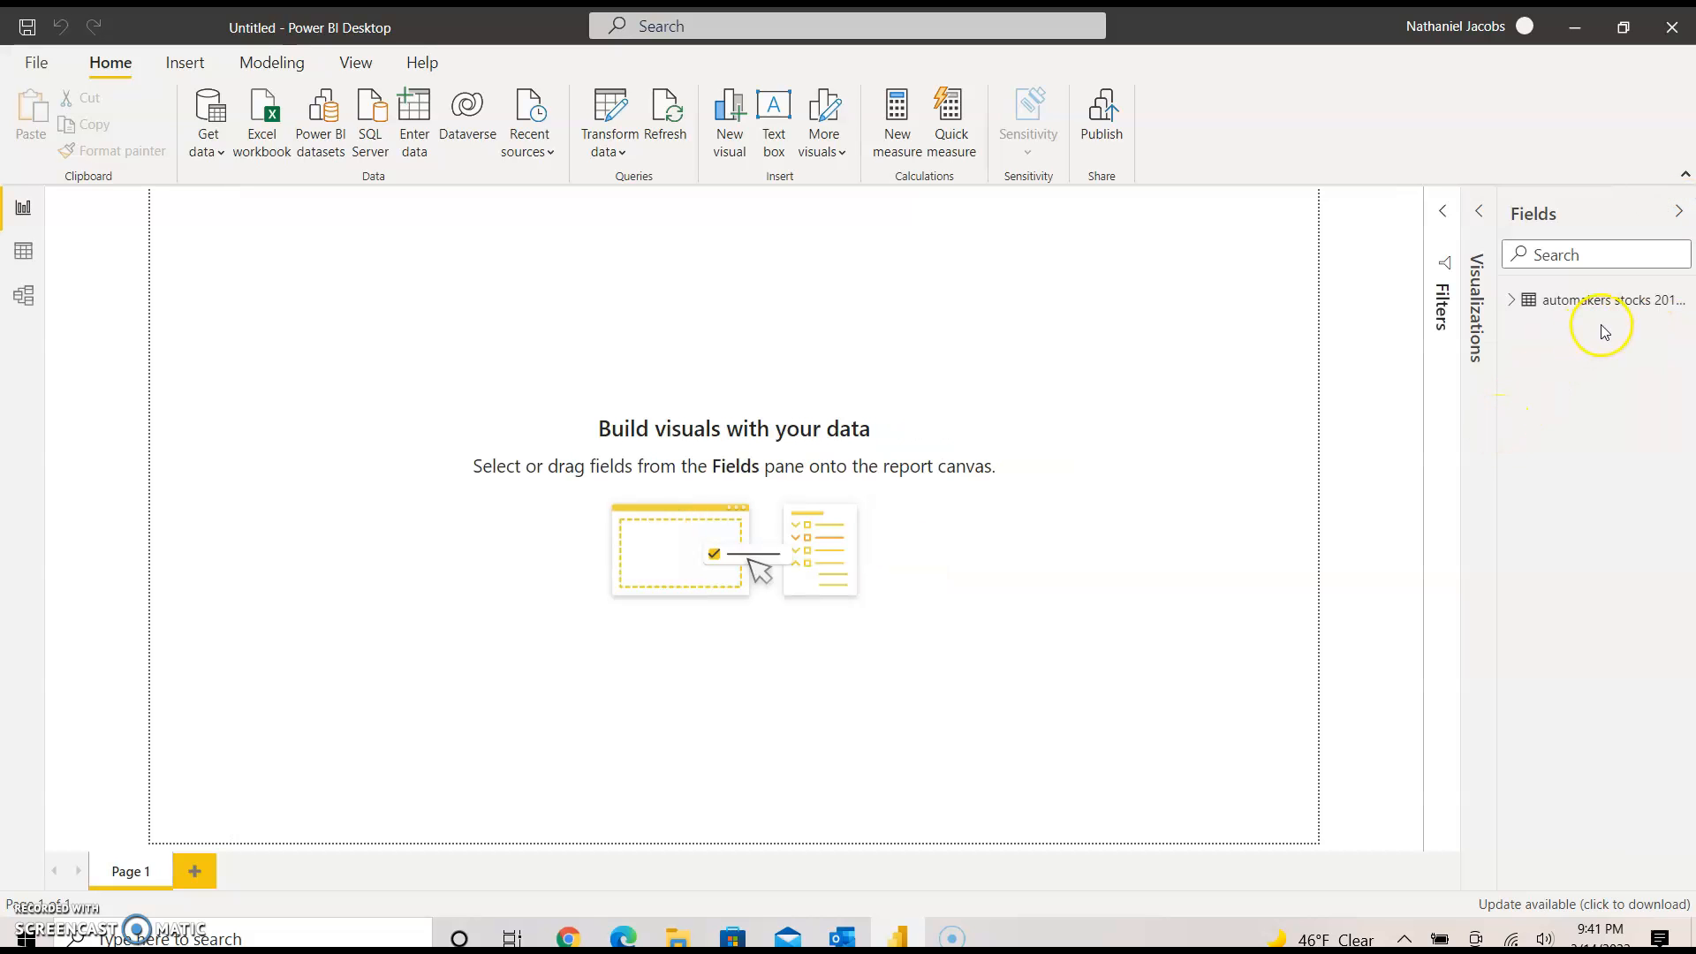
drag(1499, 438, 1382, 433)
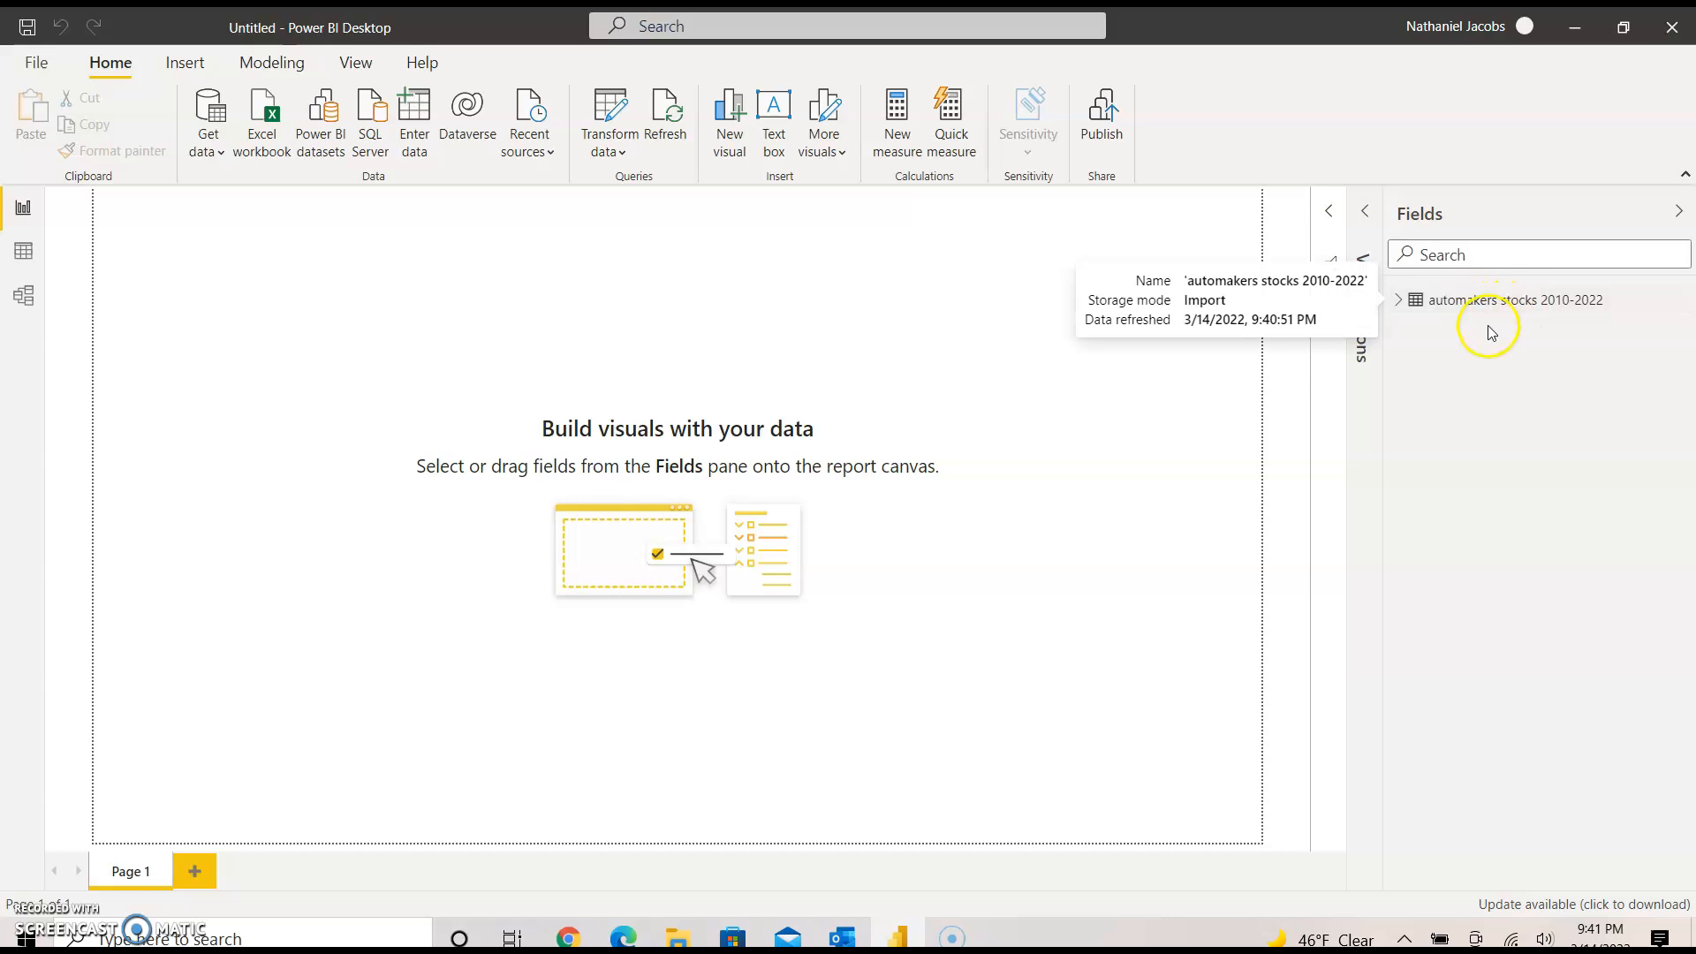
- Examine the fields of the automakers stocks 2010-2022 table, and collapse the table and the Fields pane
click(1404, 300)
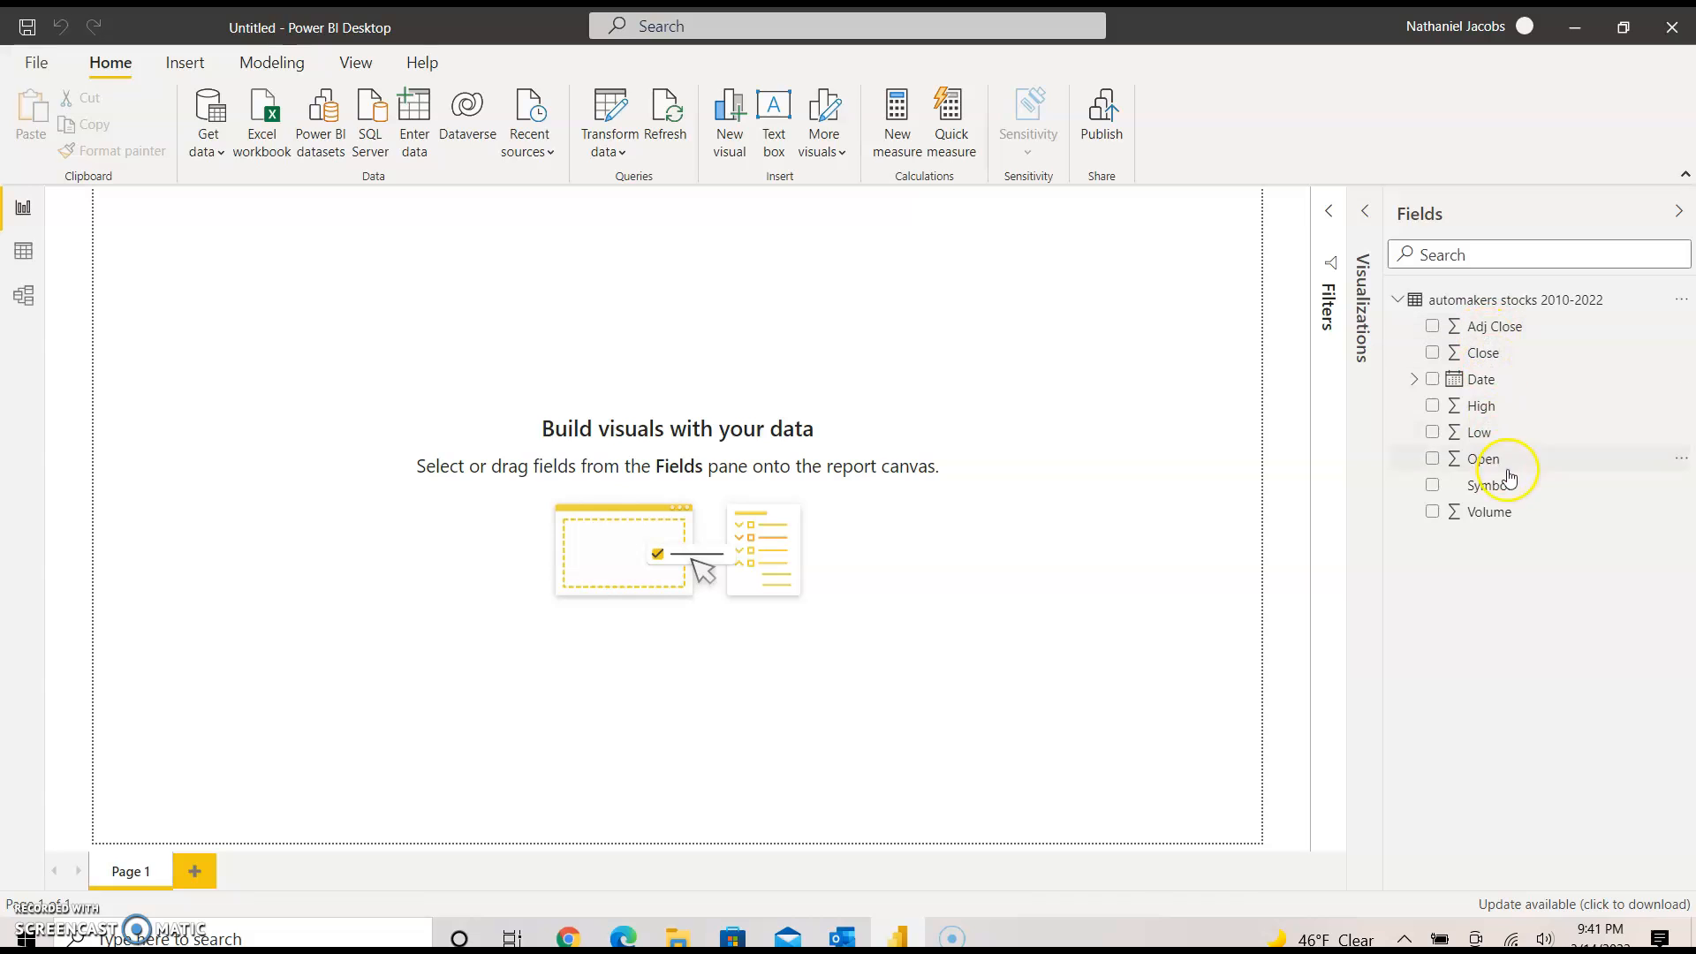
right_click(1402, 311)
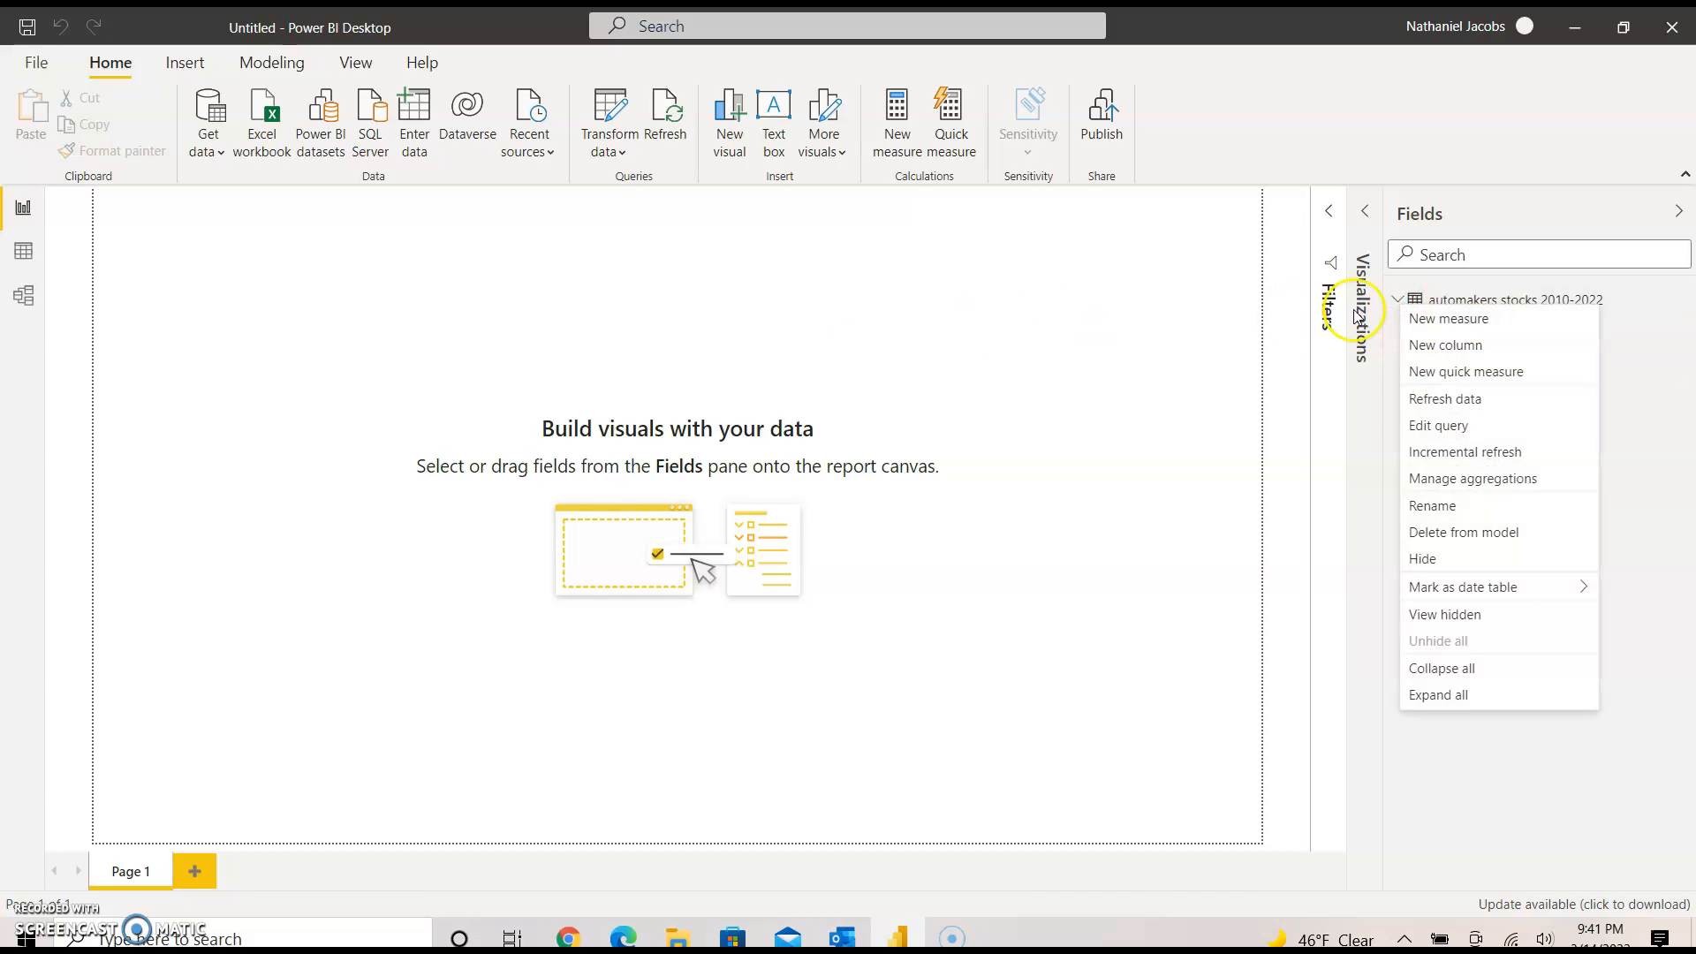
click(923, 279)
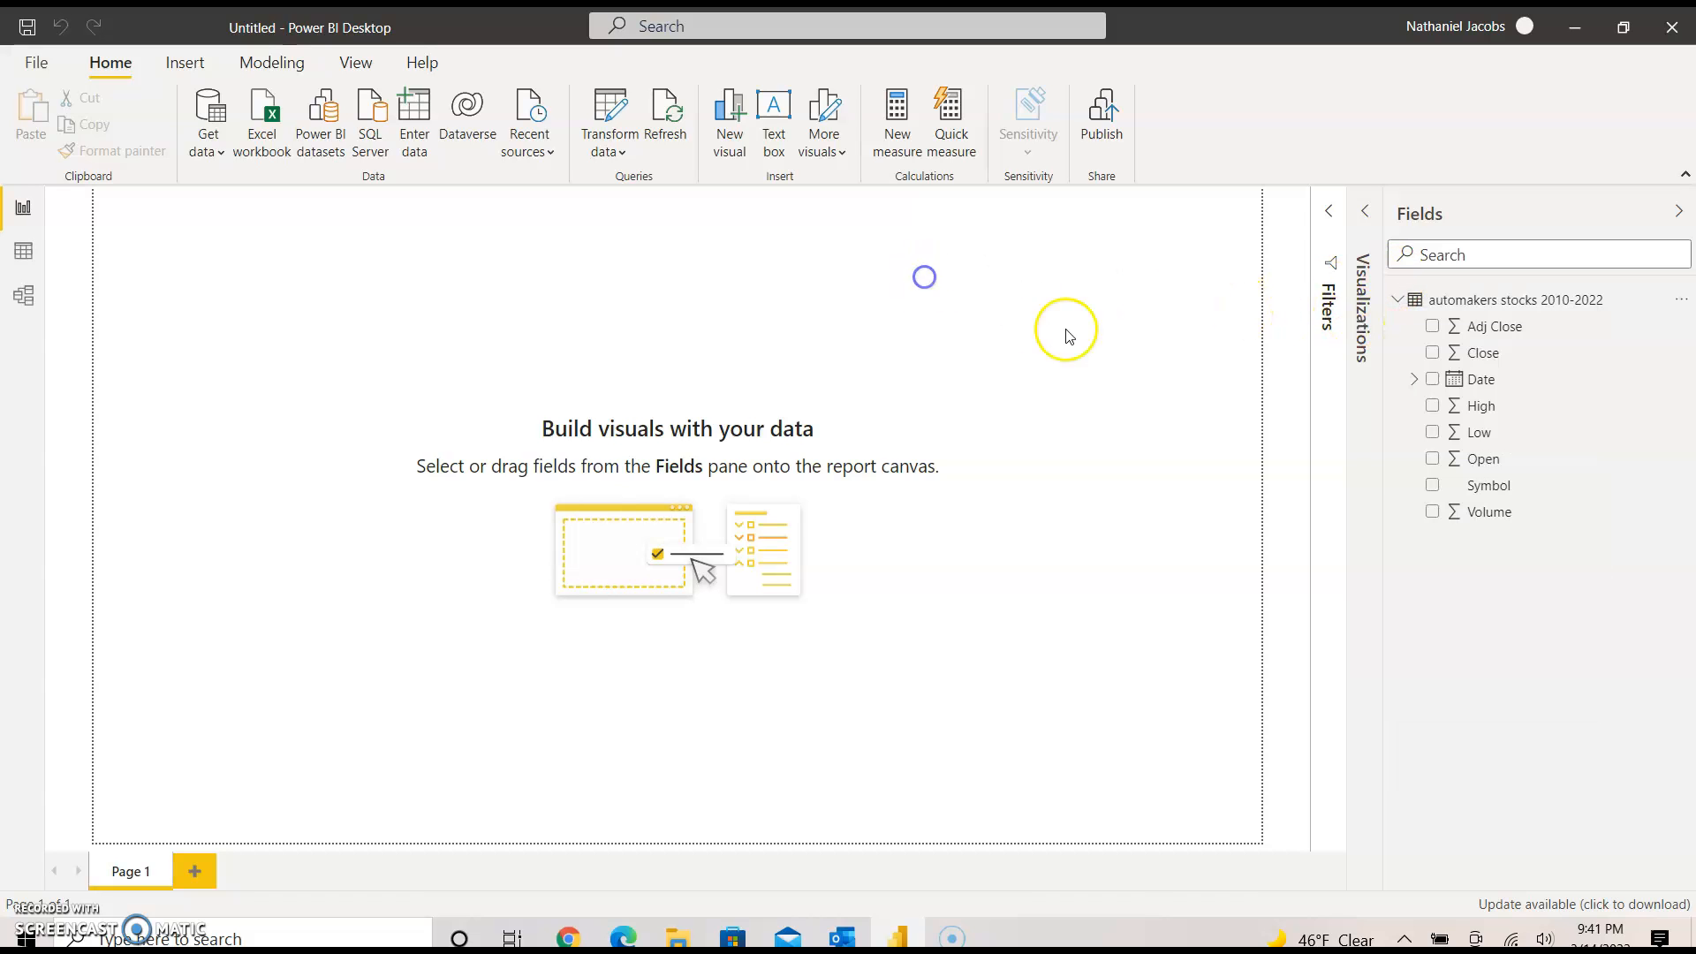
click(1401, 303)
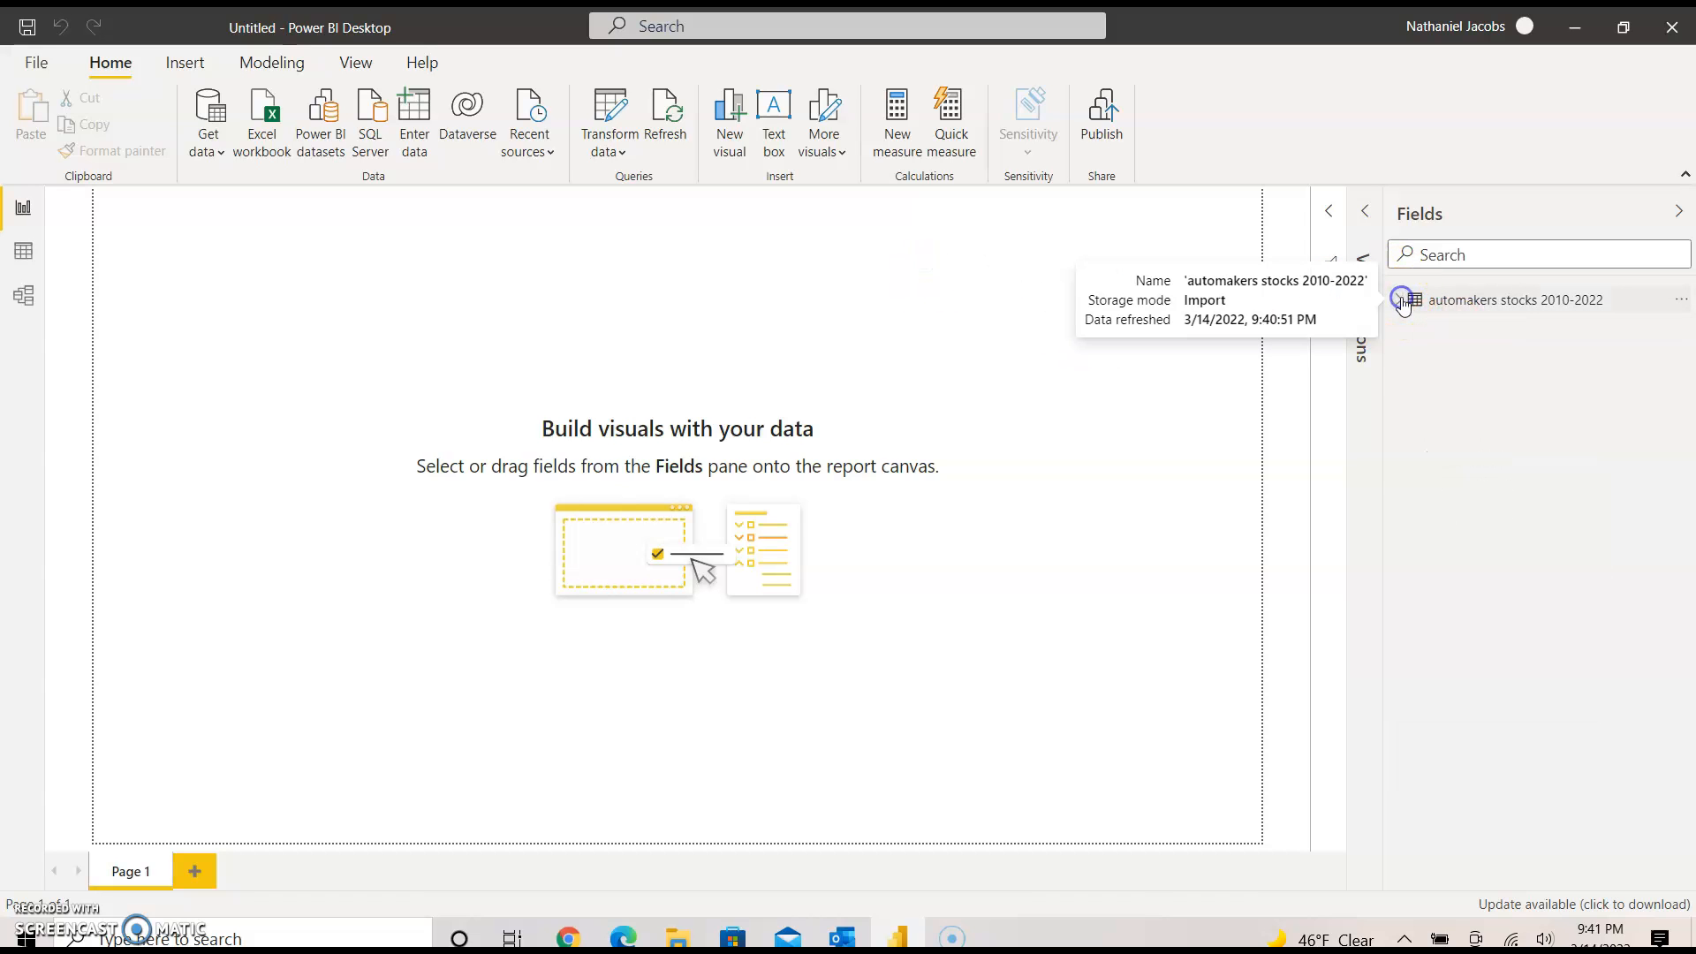
click(1402, 301)
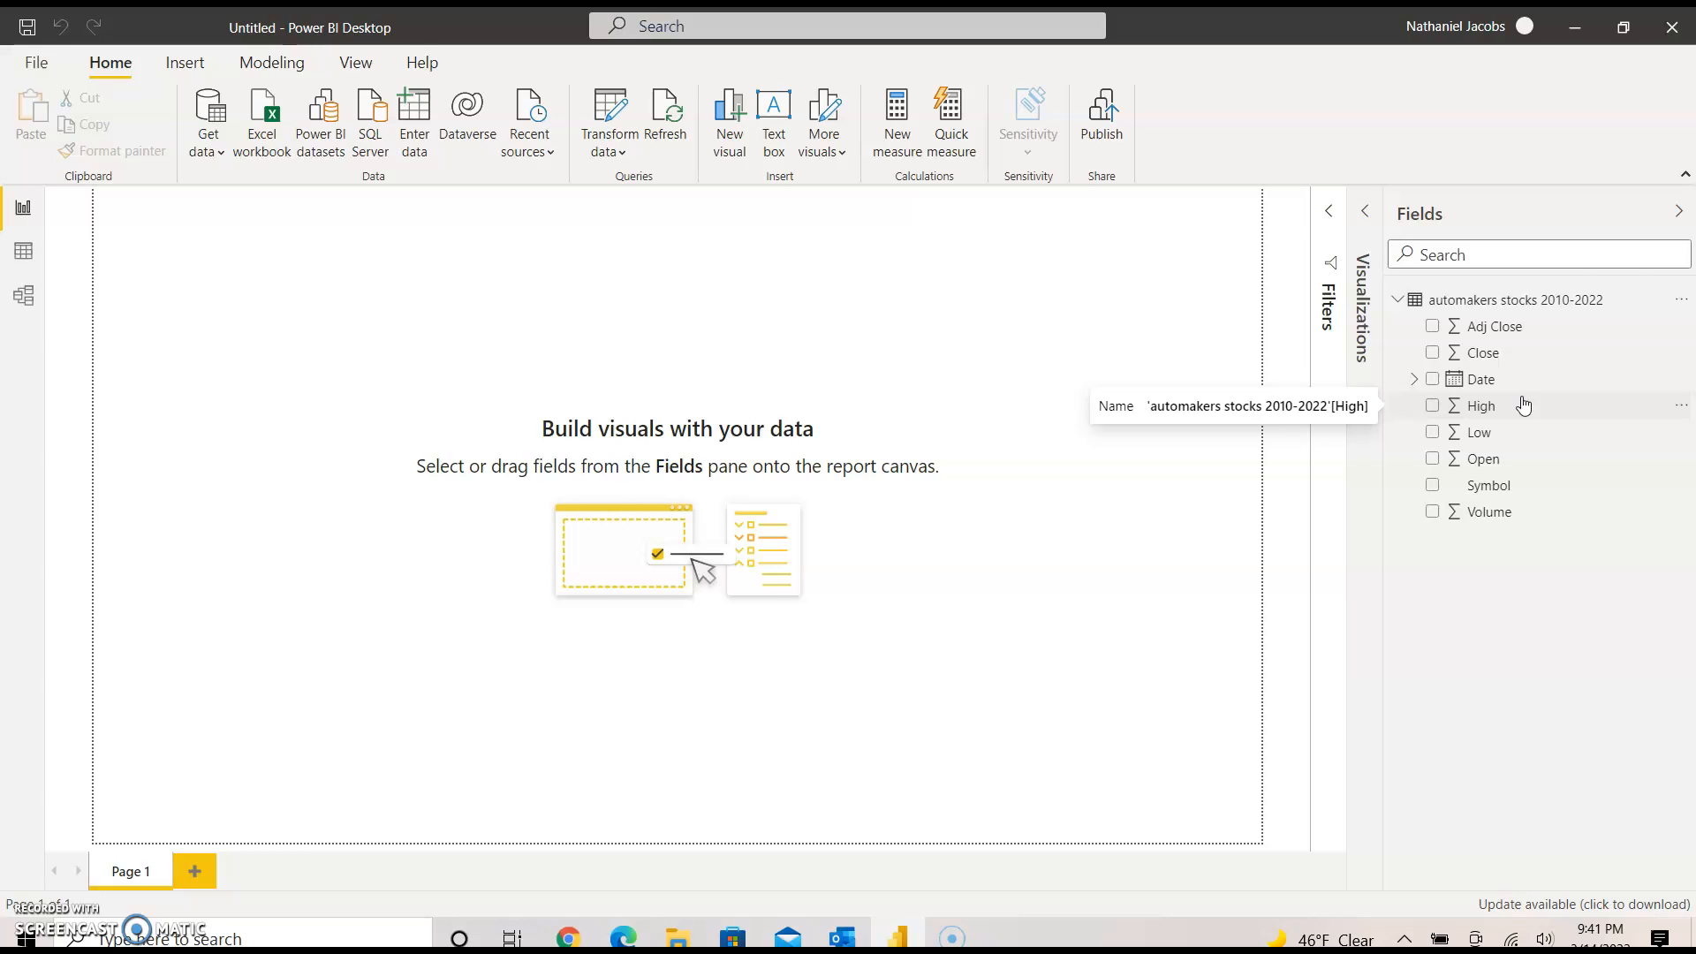
click(1397, 300)
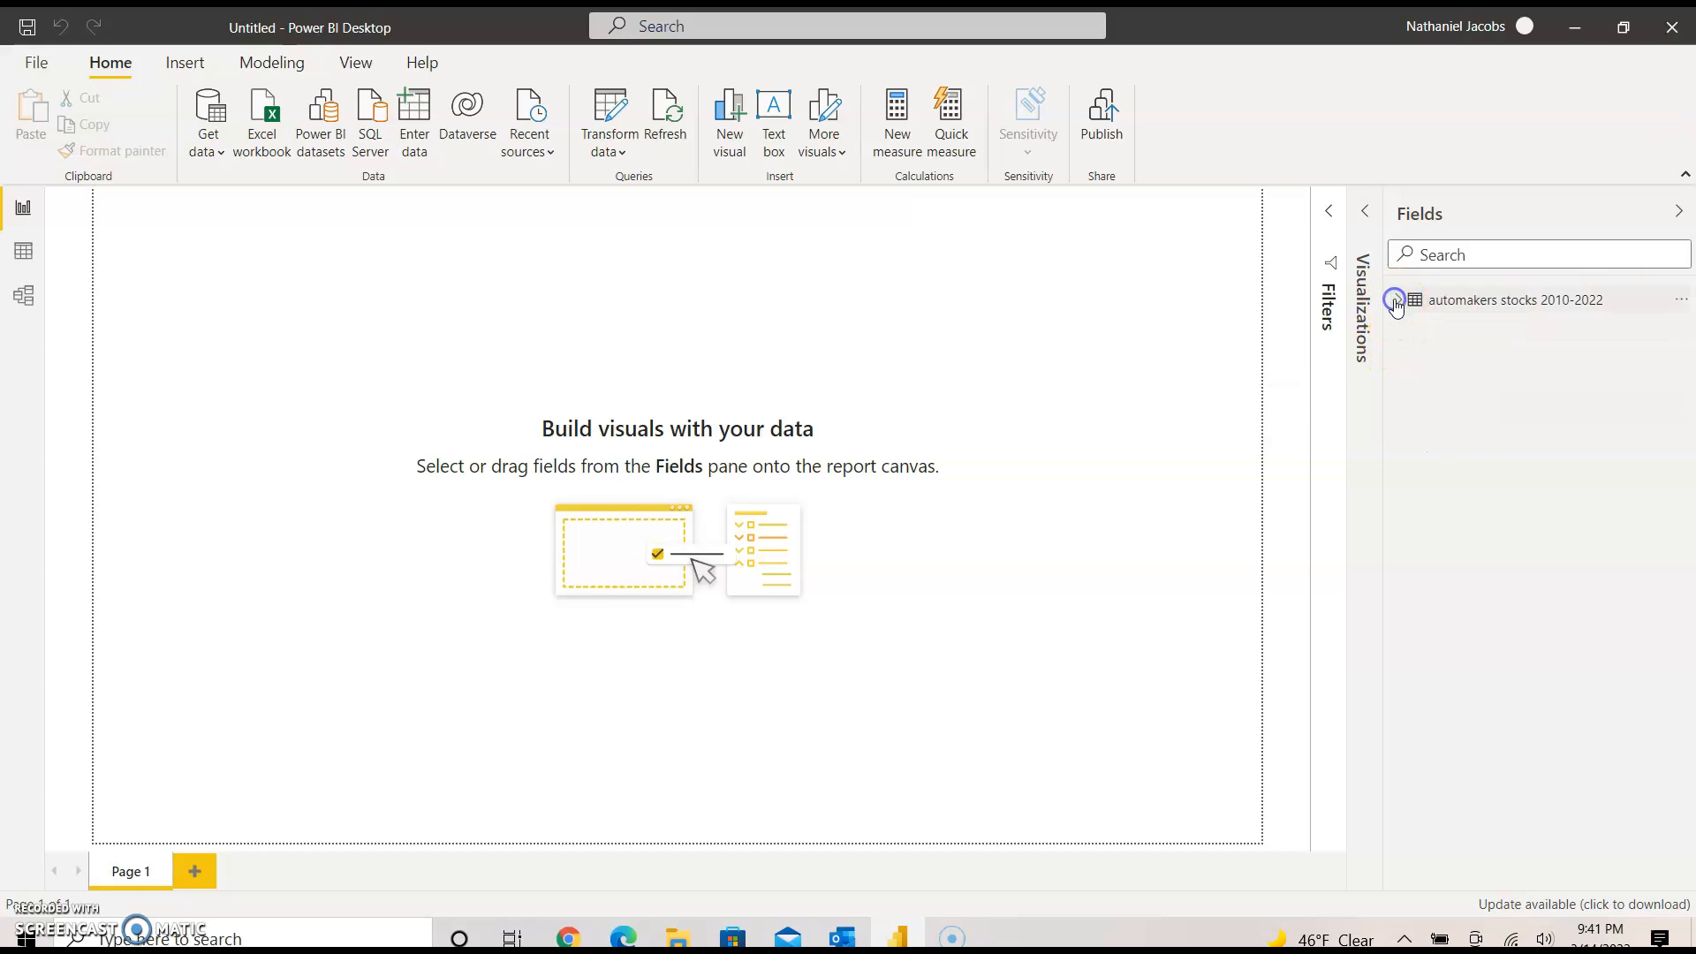
click(1678, 214)
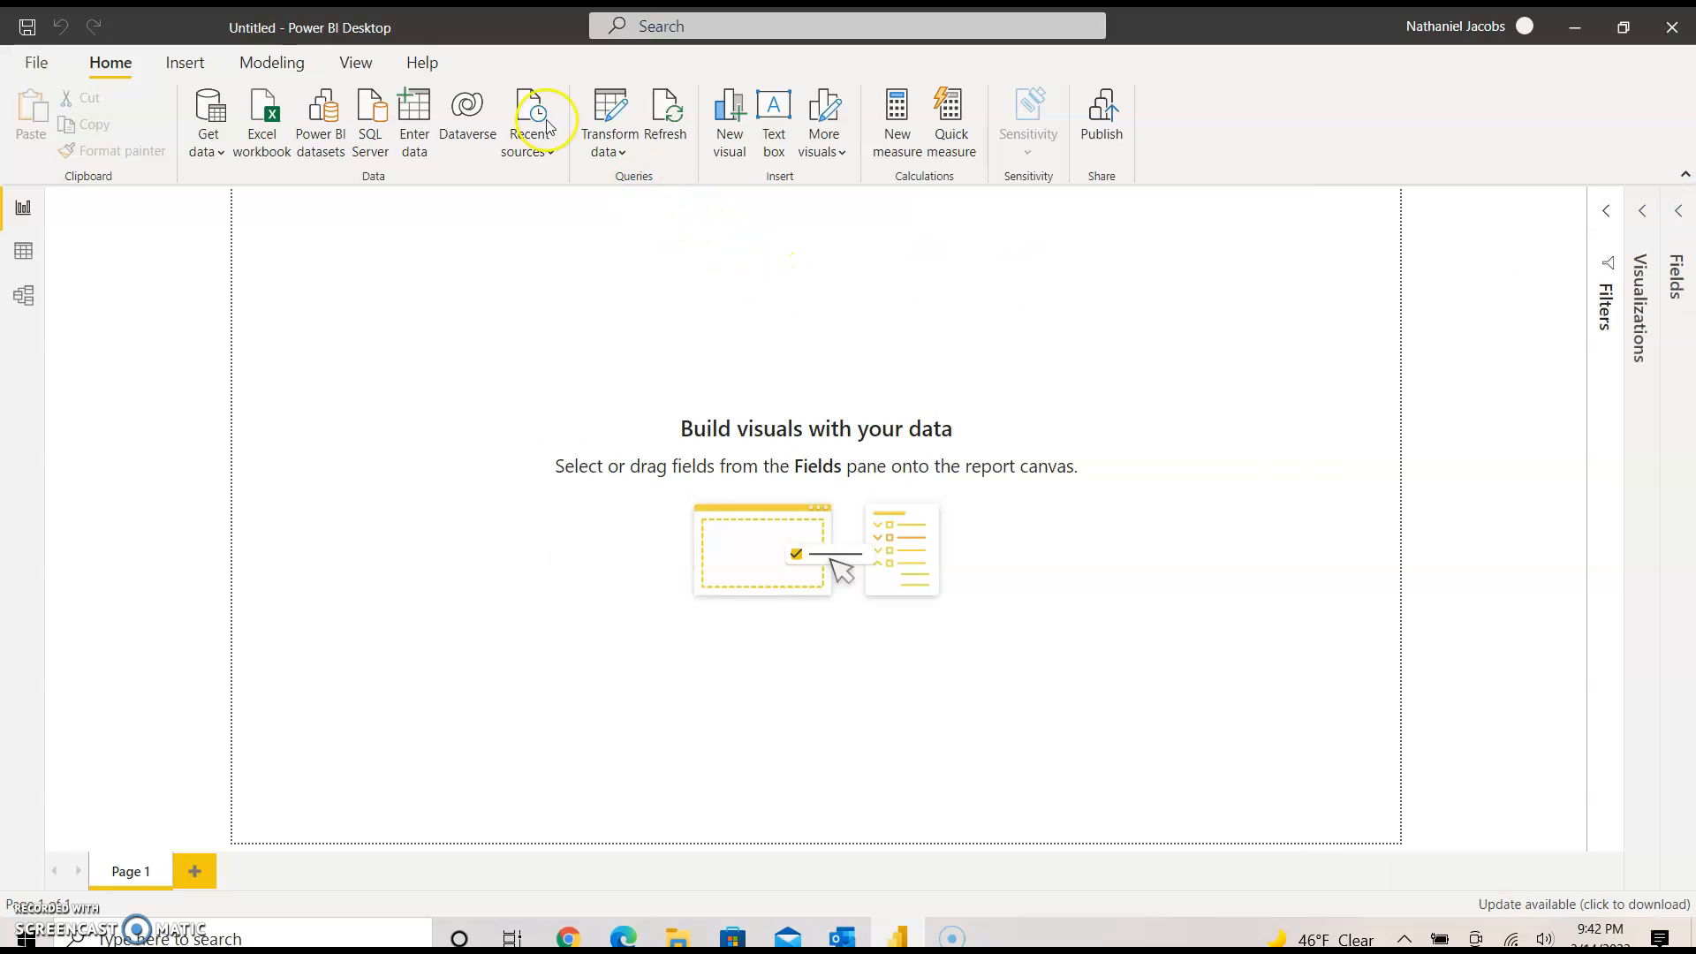
- Open the loaded data in a maximized Power Query Editor and widen the Queries pane to fit the query name
click(628, 147)
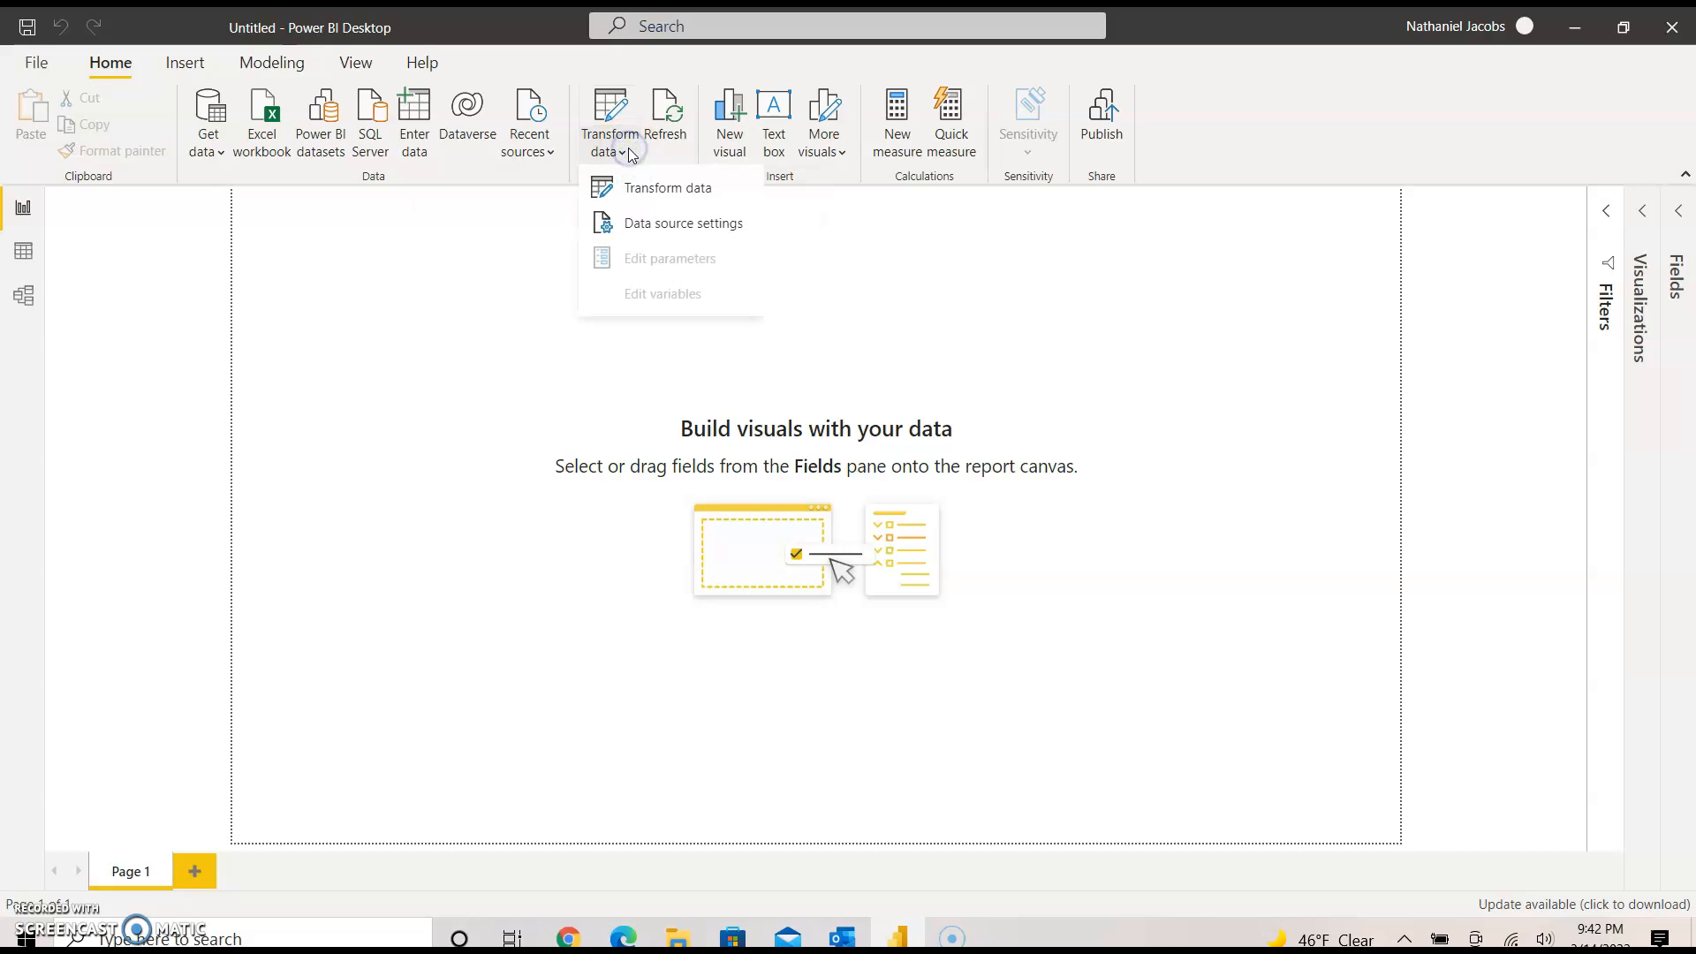
click(658, 189)
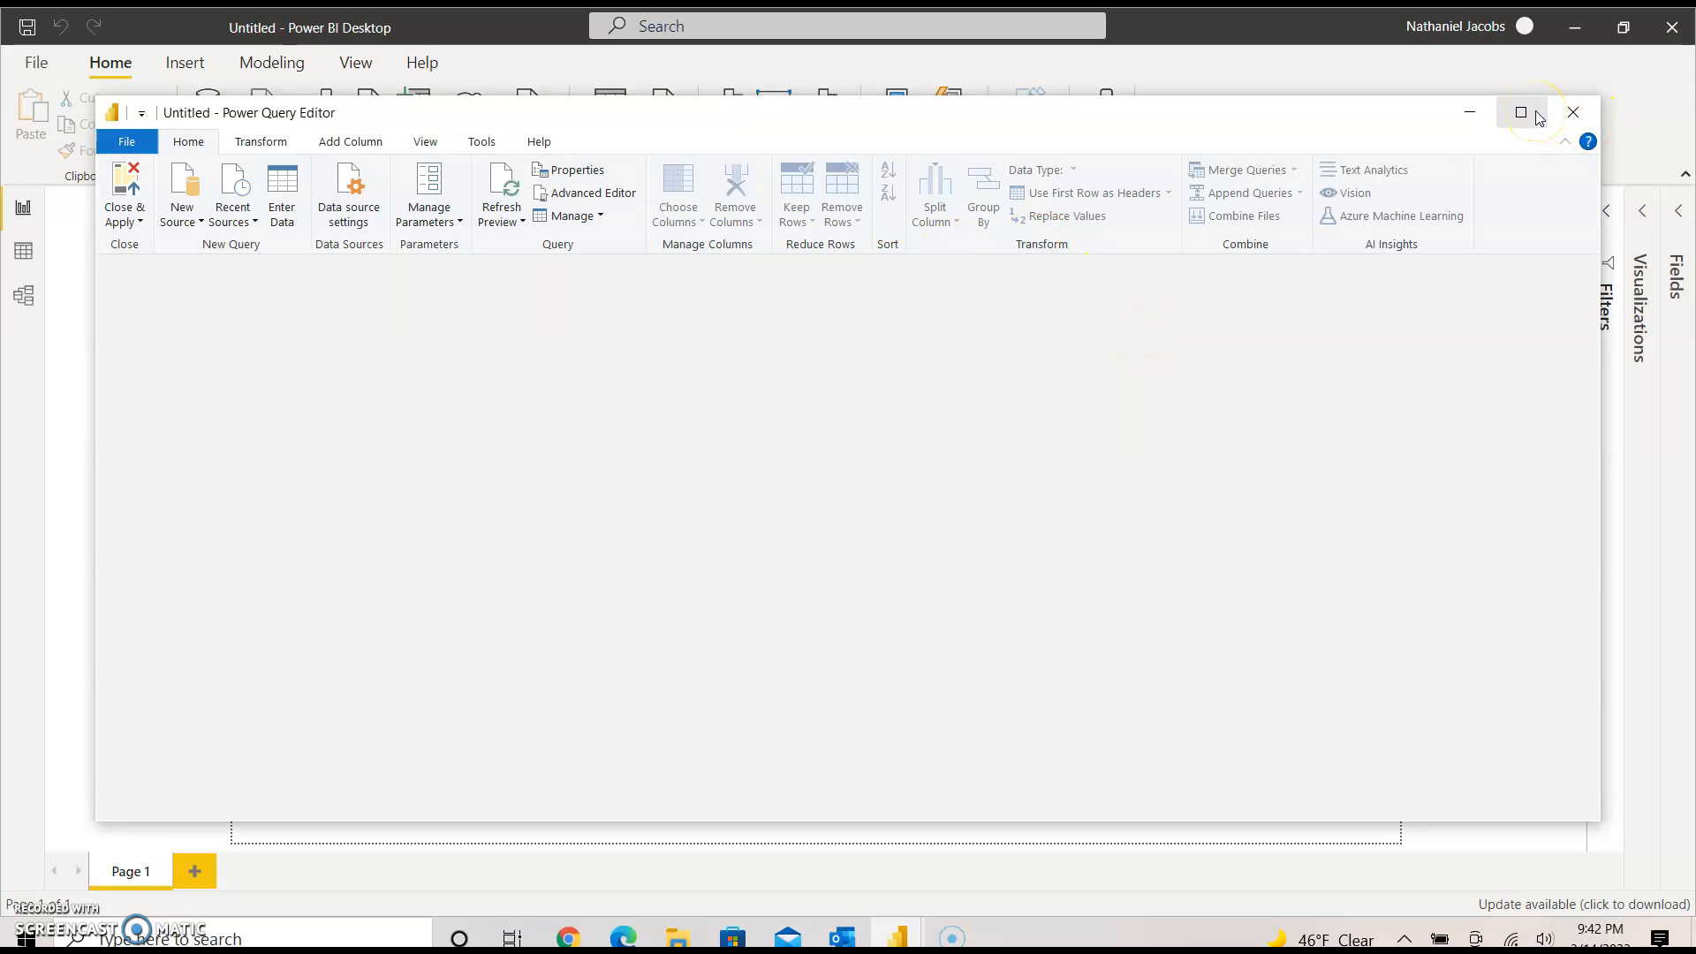
click(1537, 118)
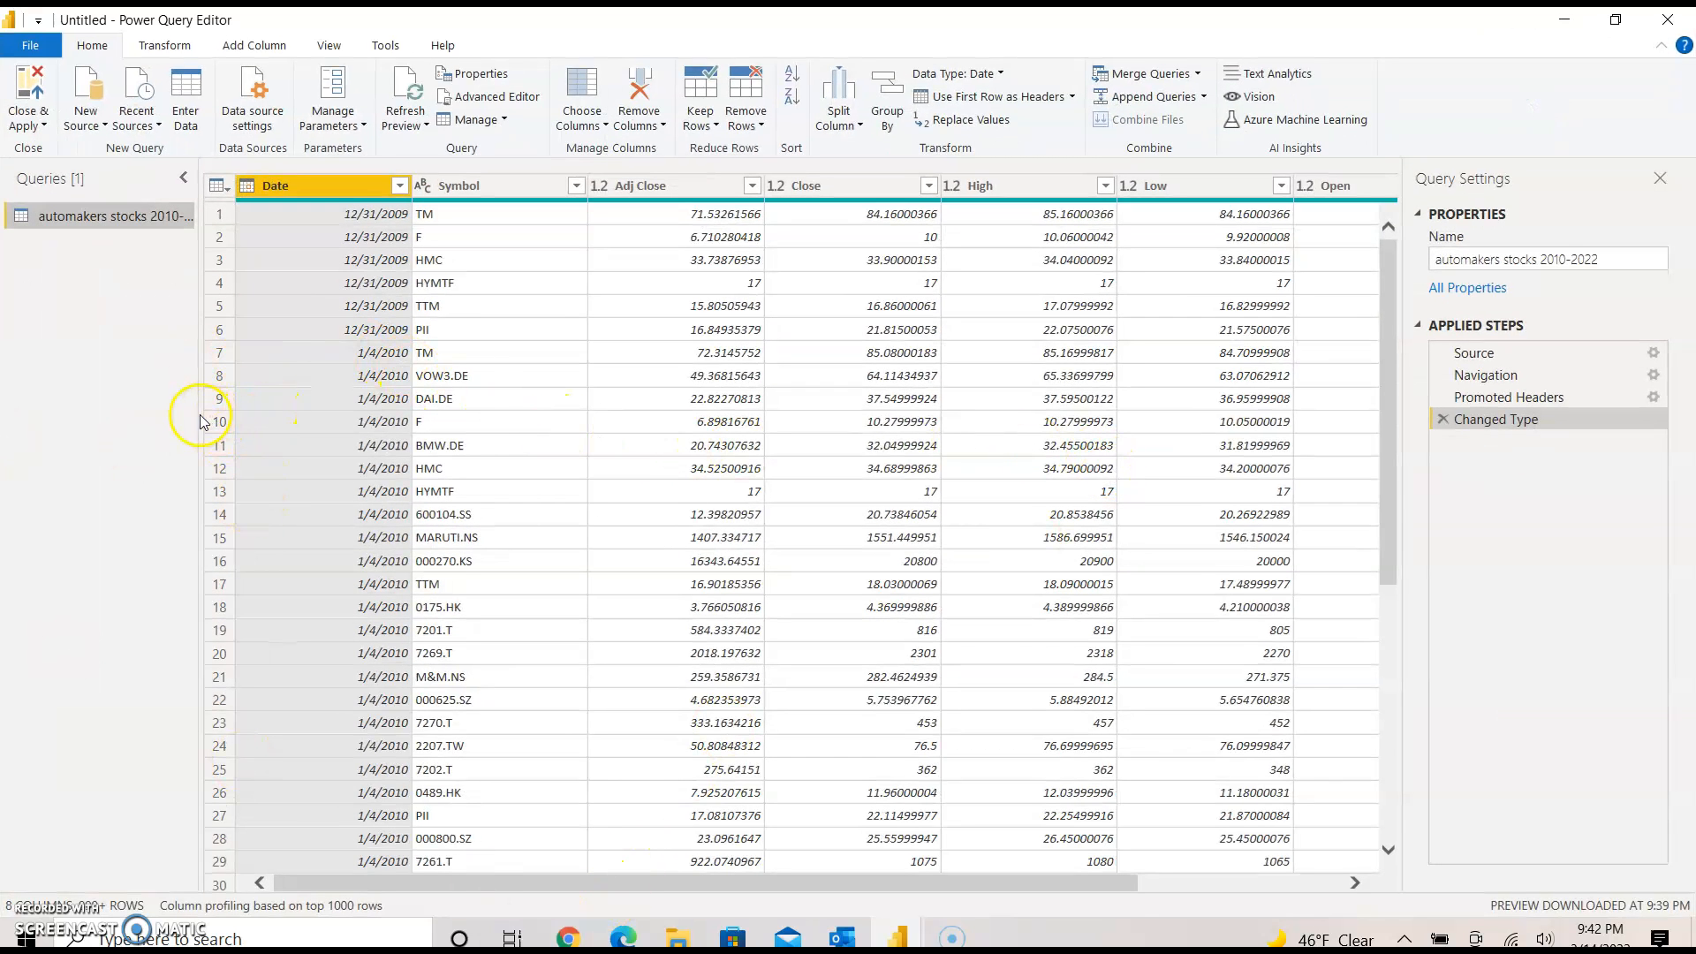
drag(194, 418, 303, 421)
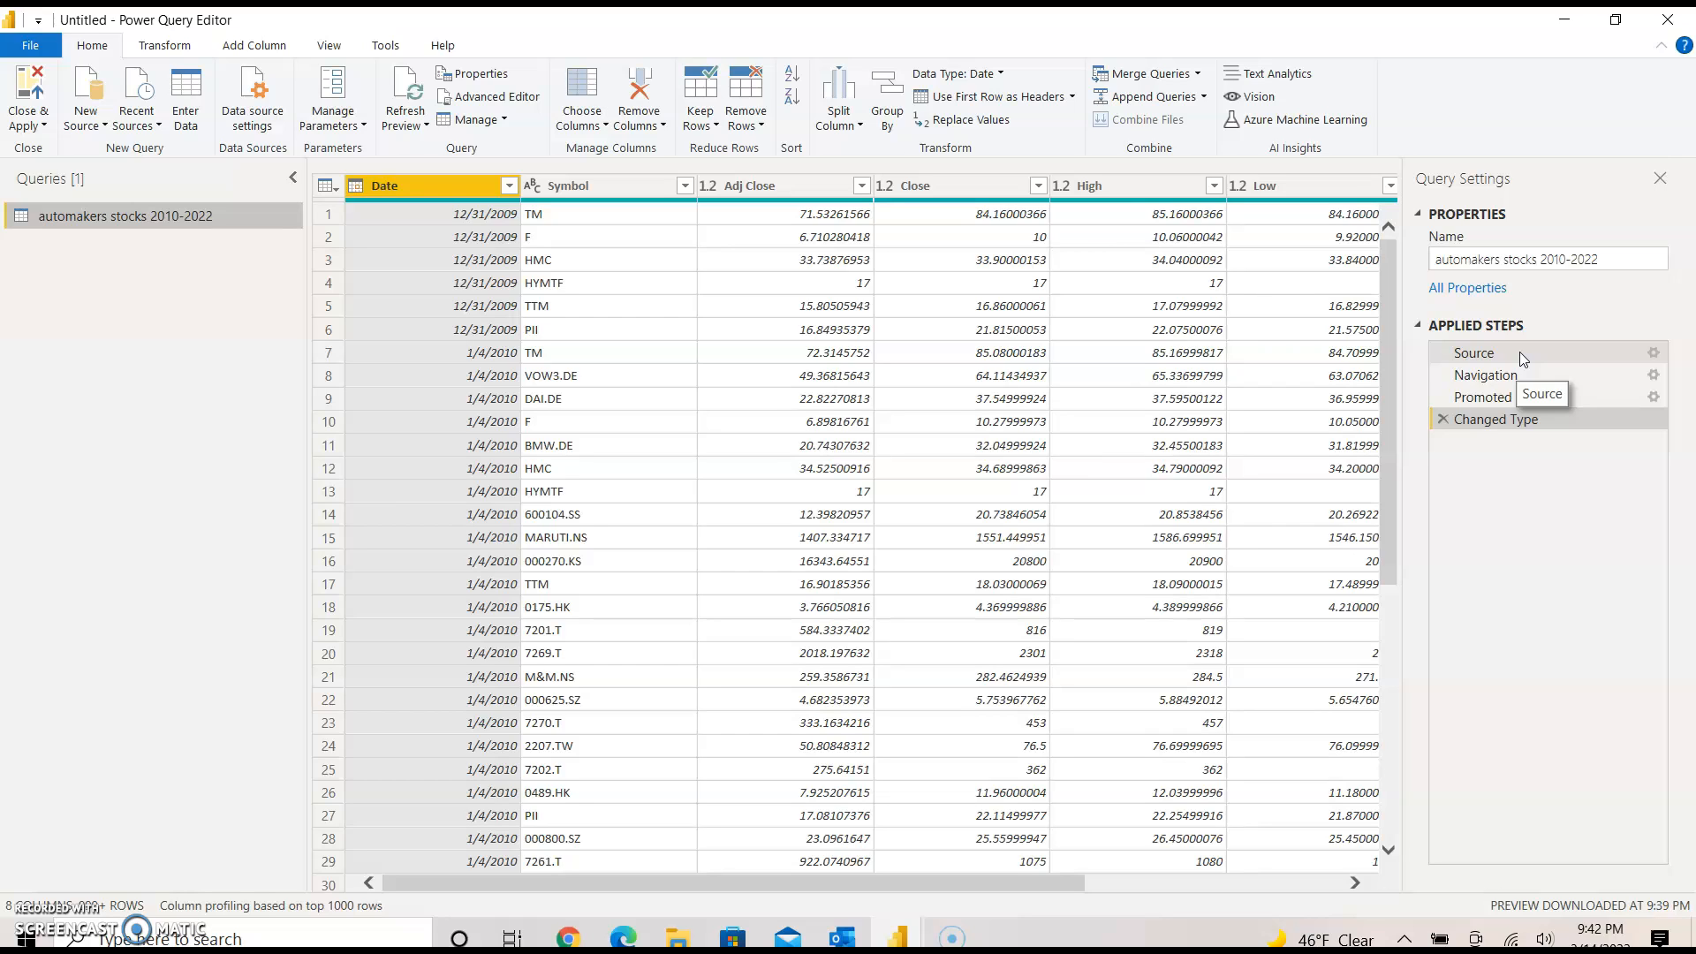
- Review the query's Source step with its workbook file path settings, and view the data at the Navigation step
click(1496, 428)
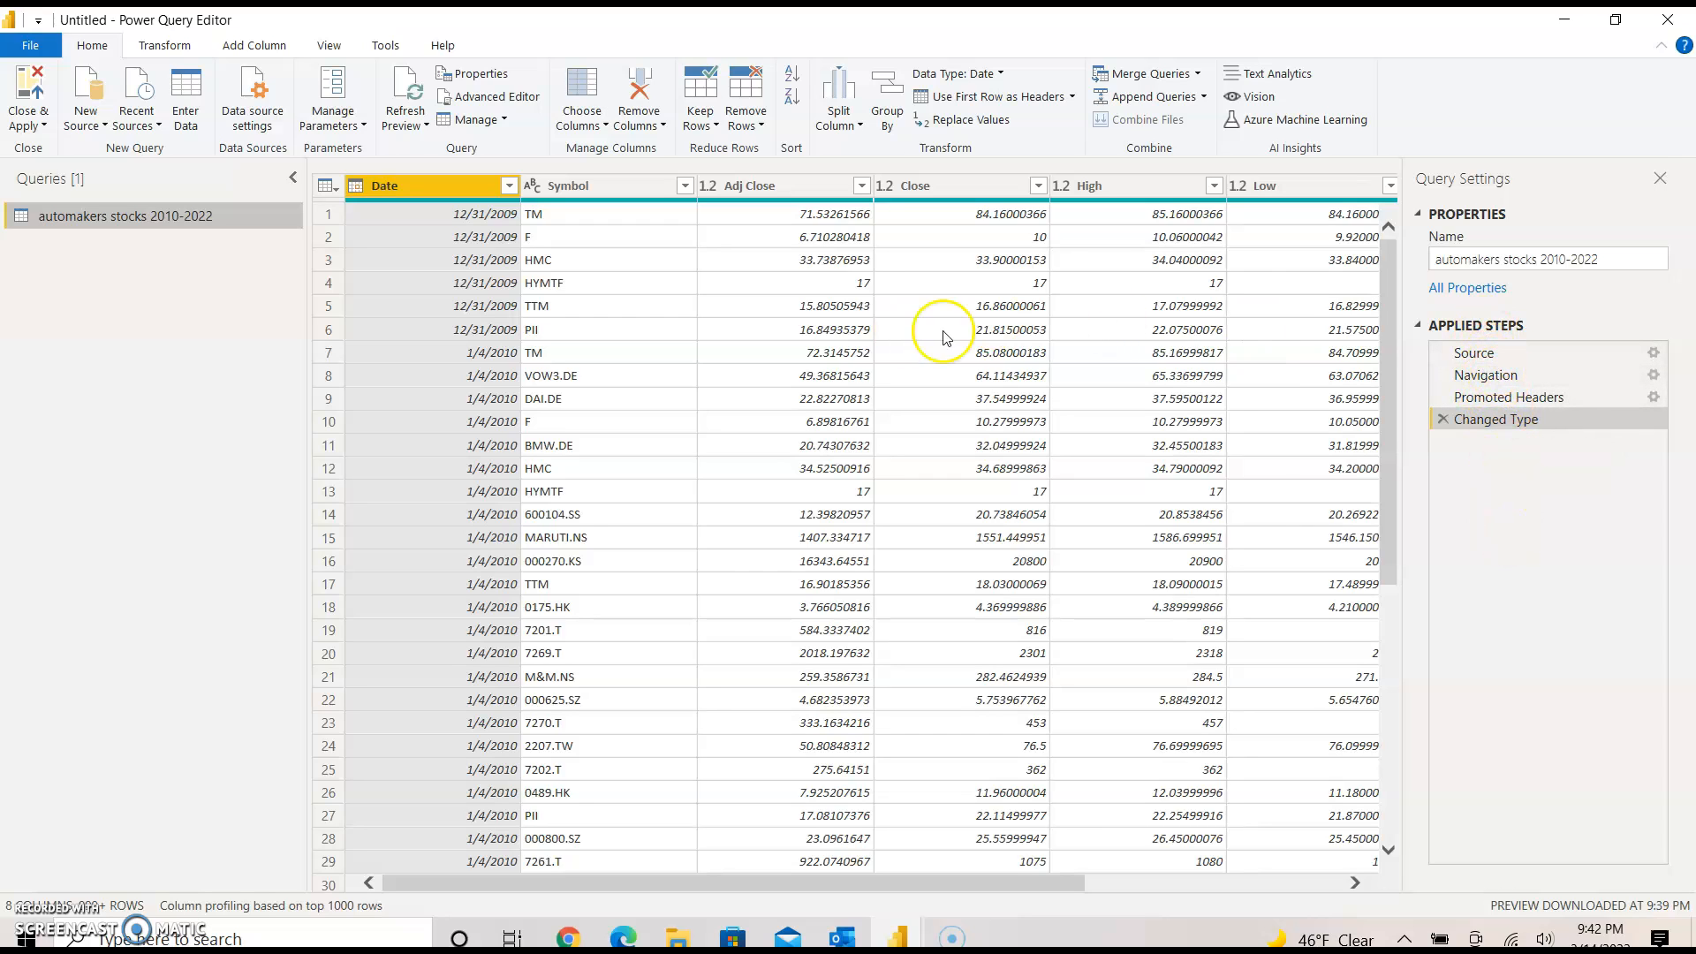
click(1471, 358)
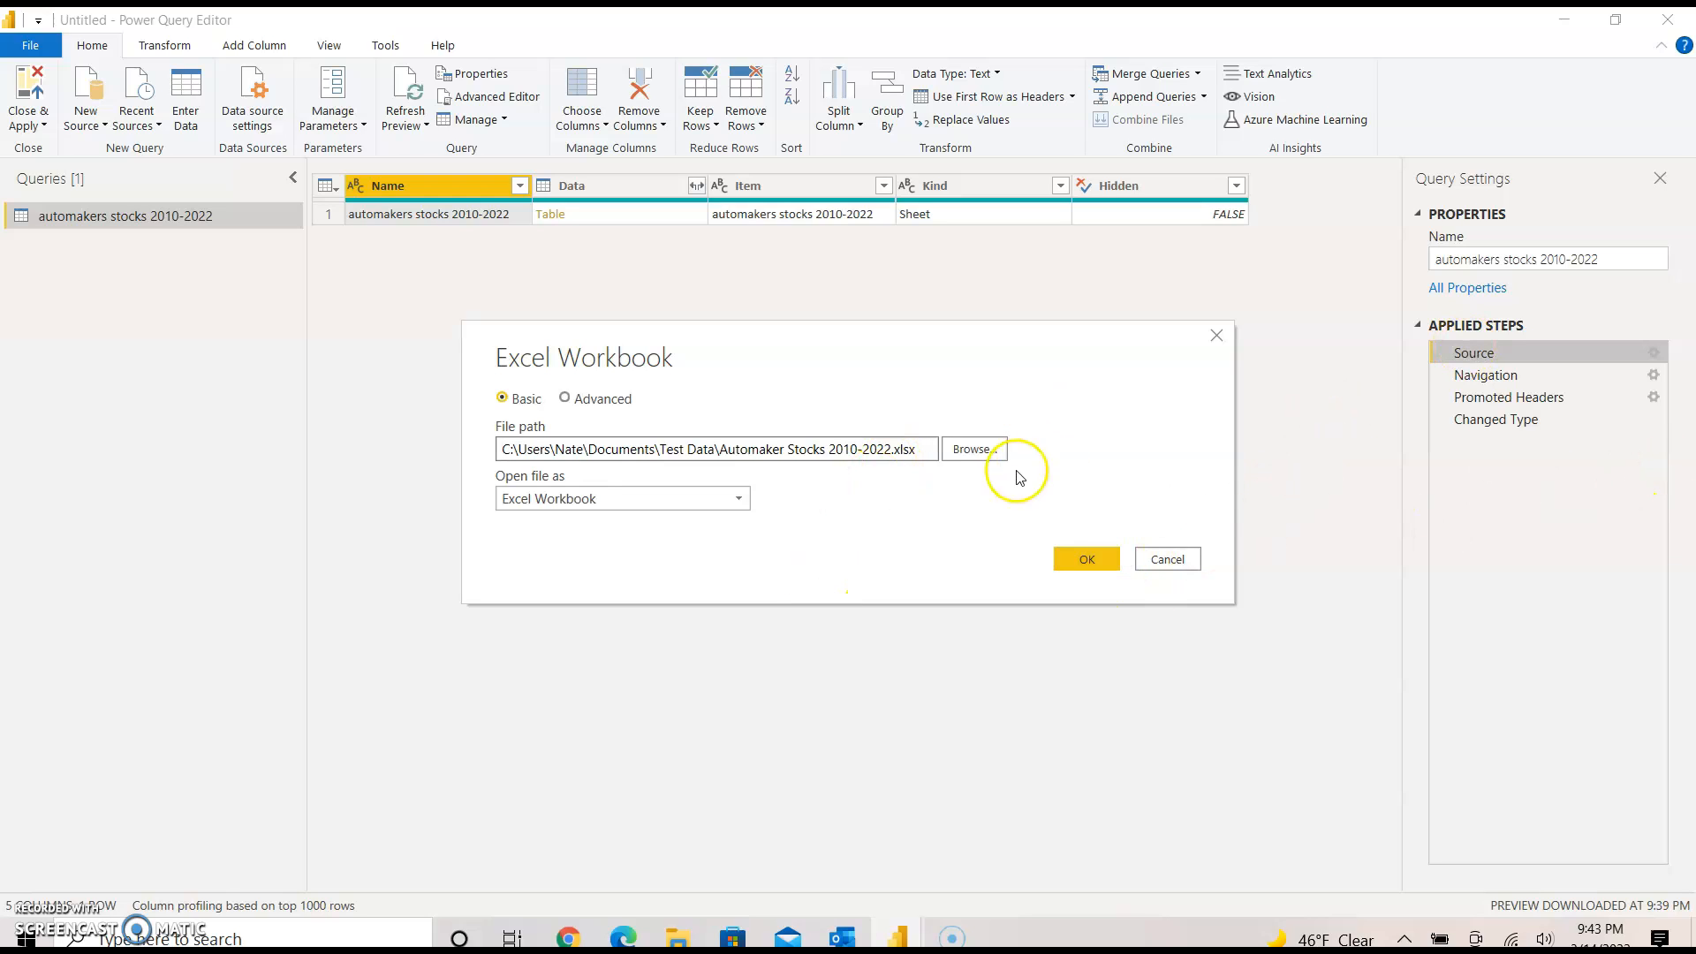
click(890, 449)
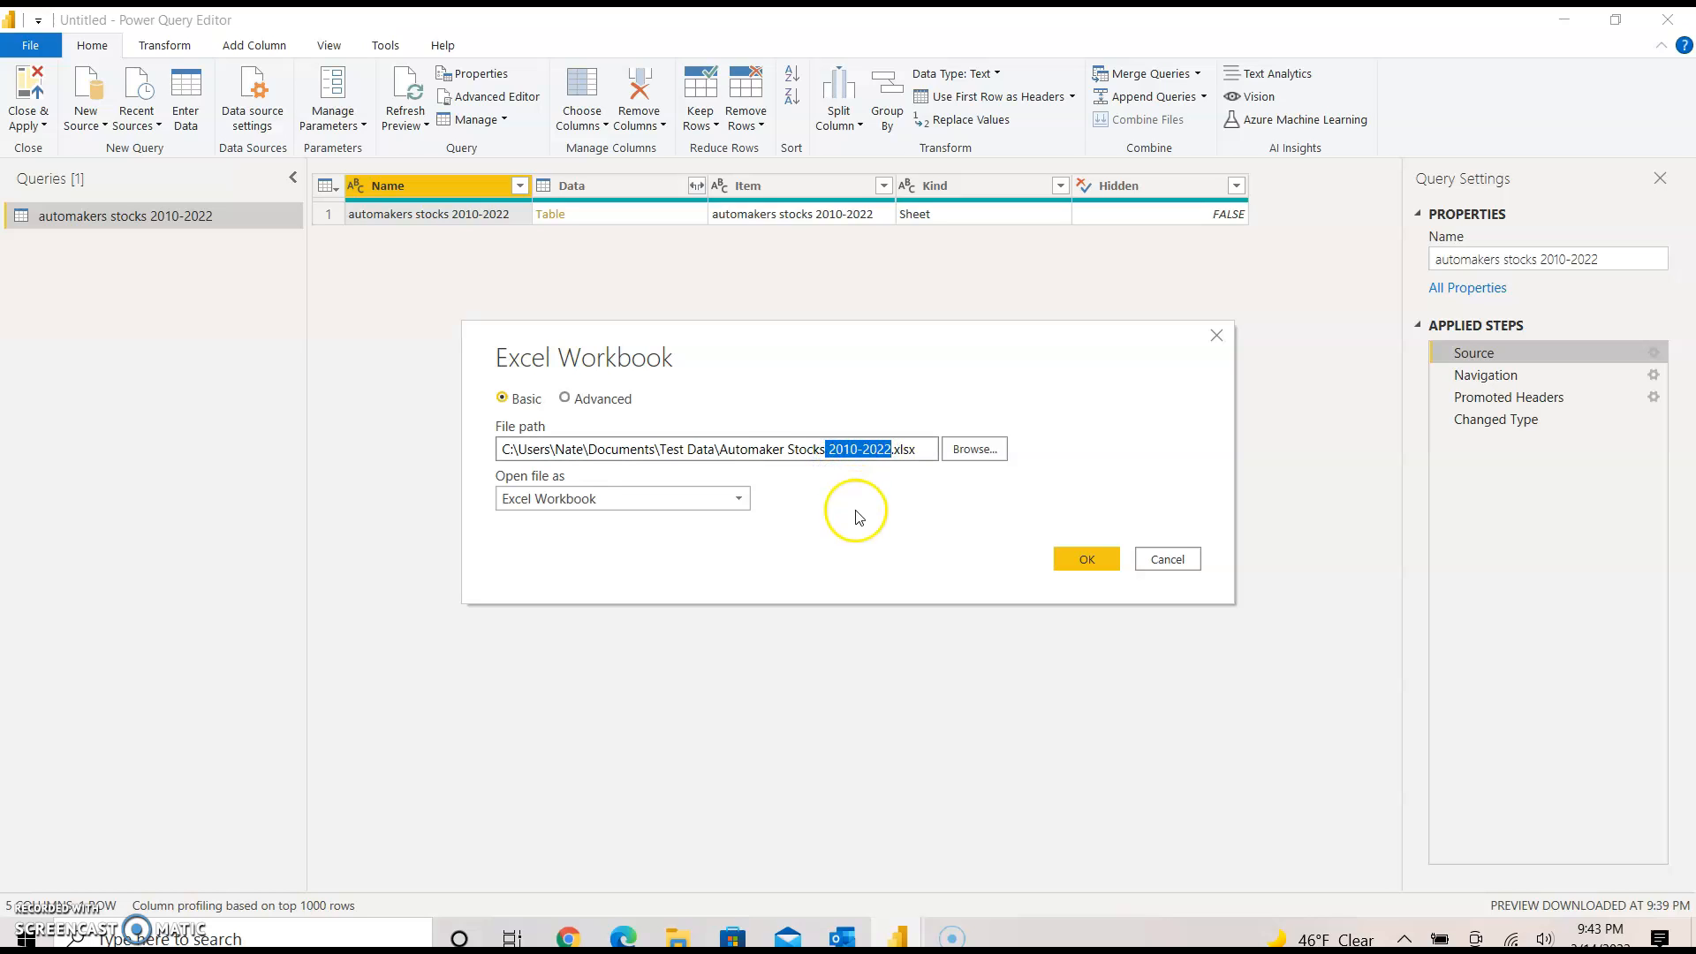
click(1127, 410)
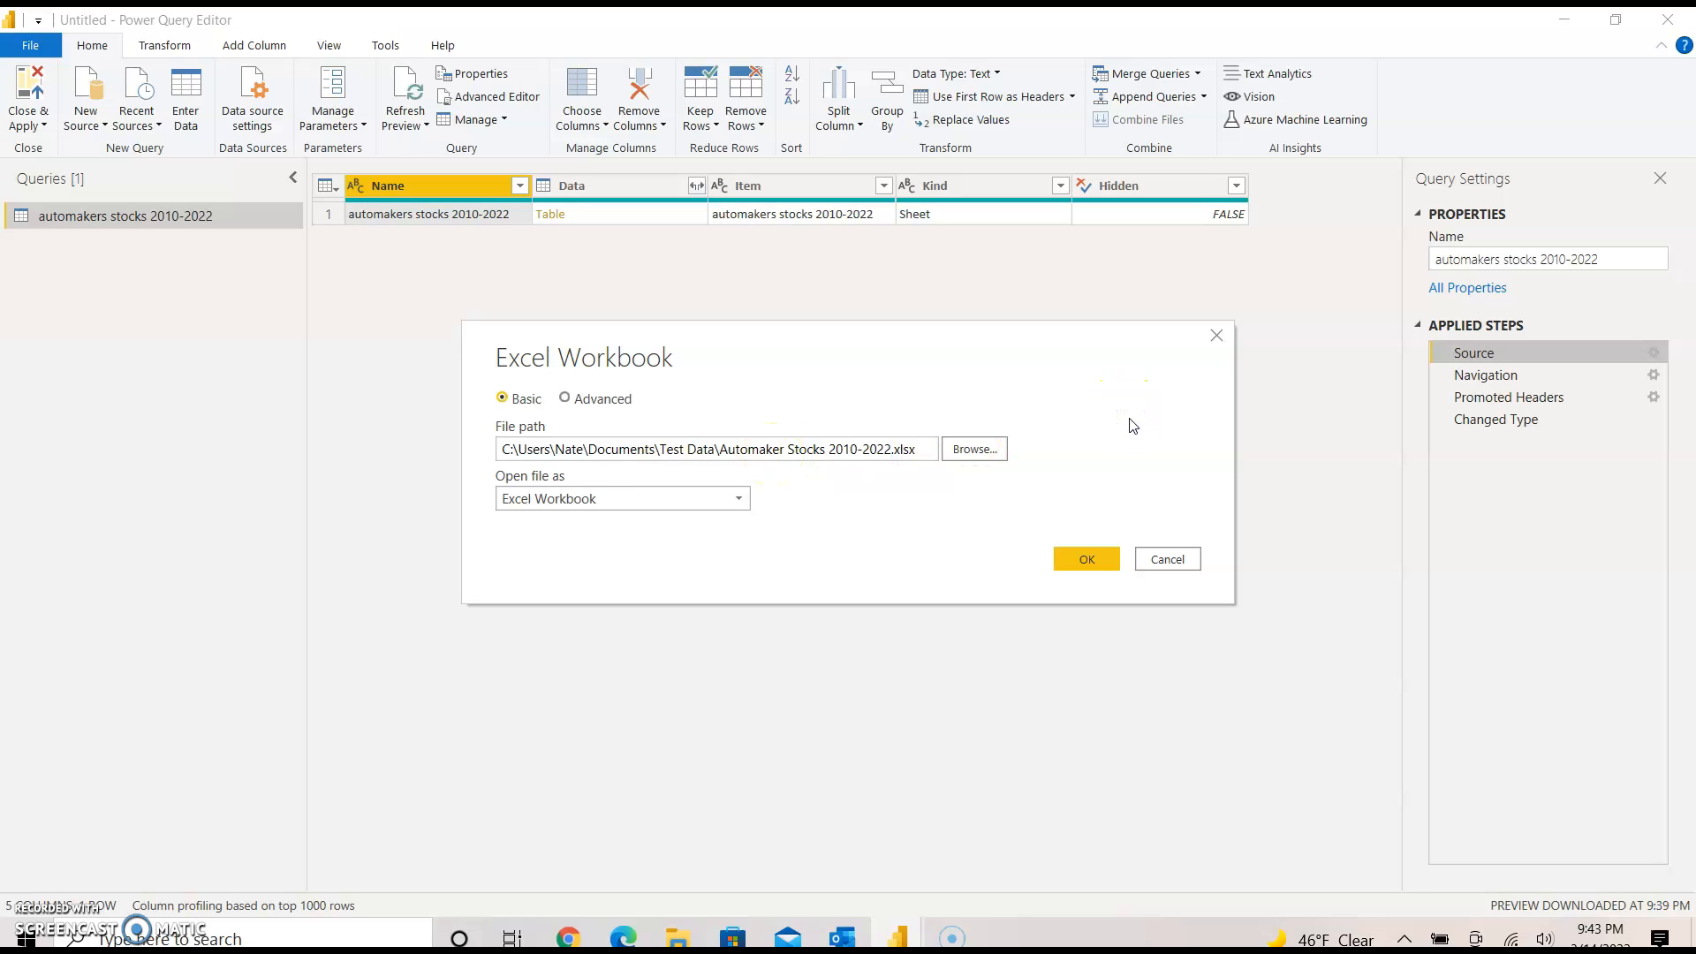
click(824, 459)
click(1215, 336)
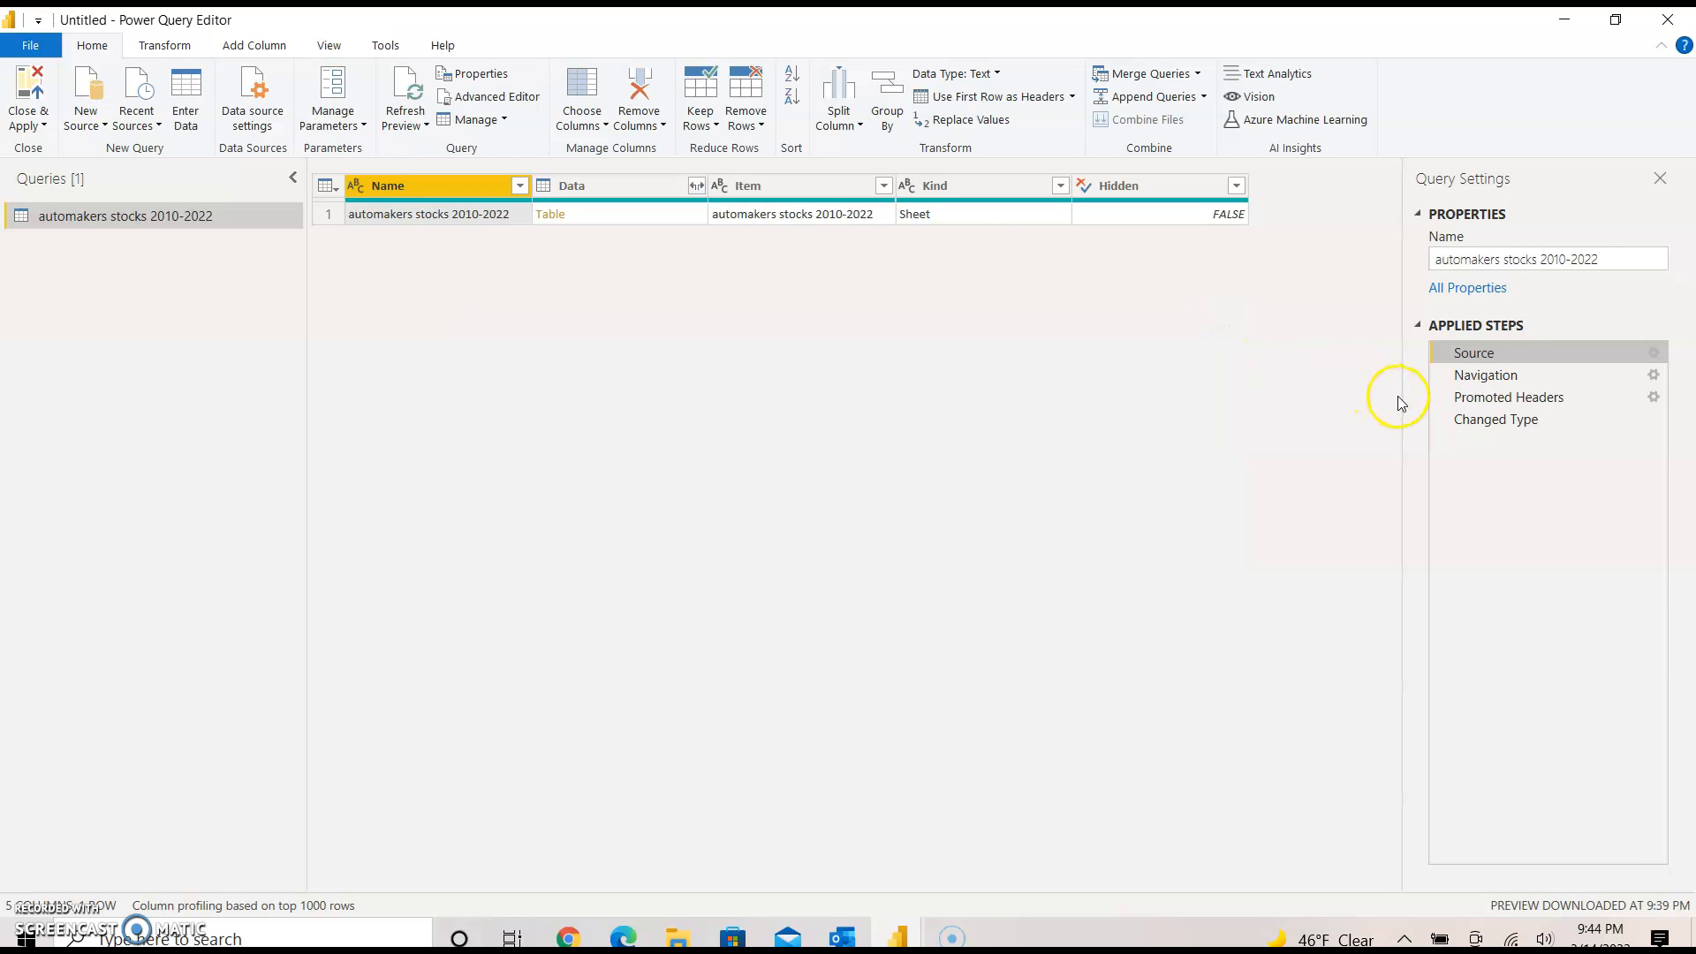
click(1524, 378)
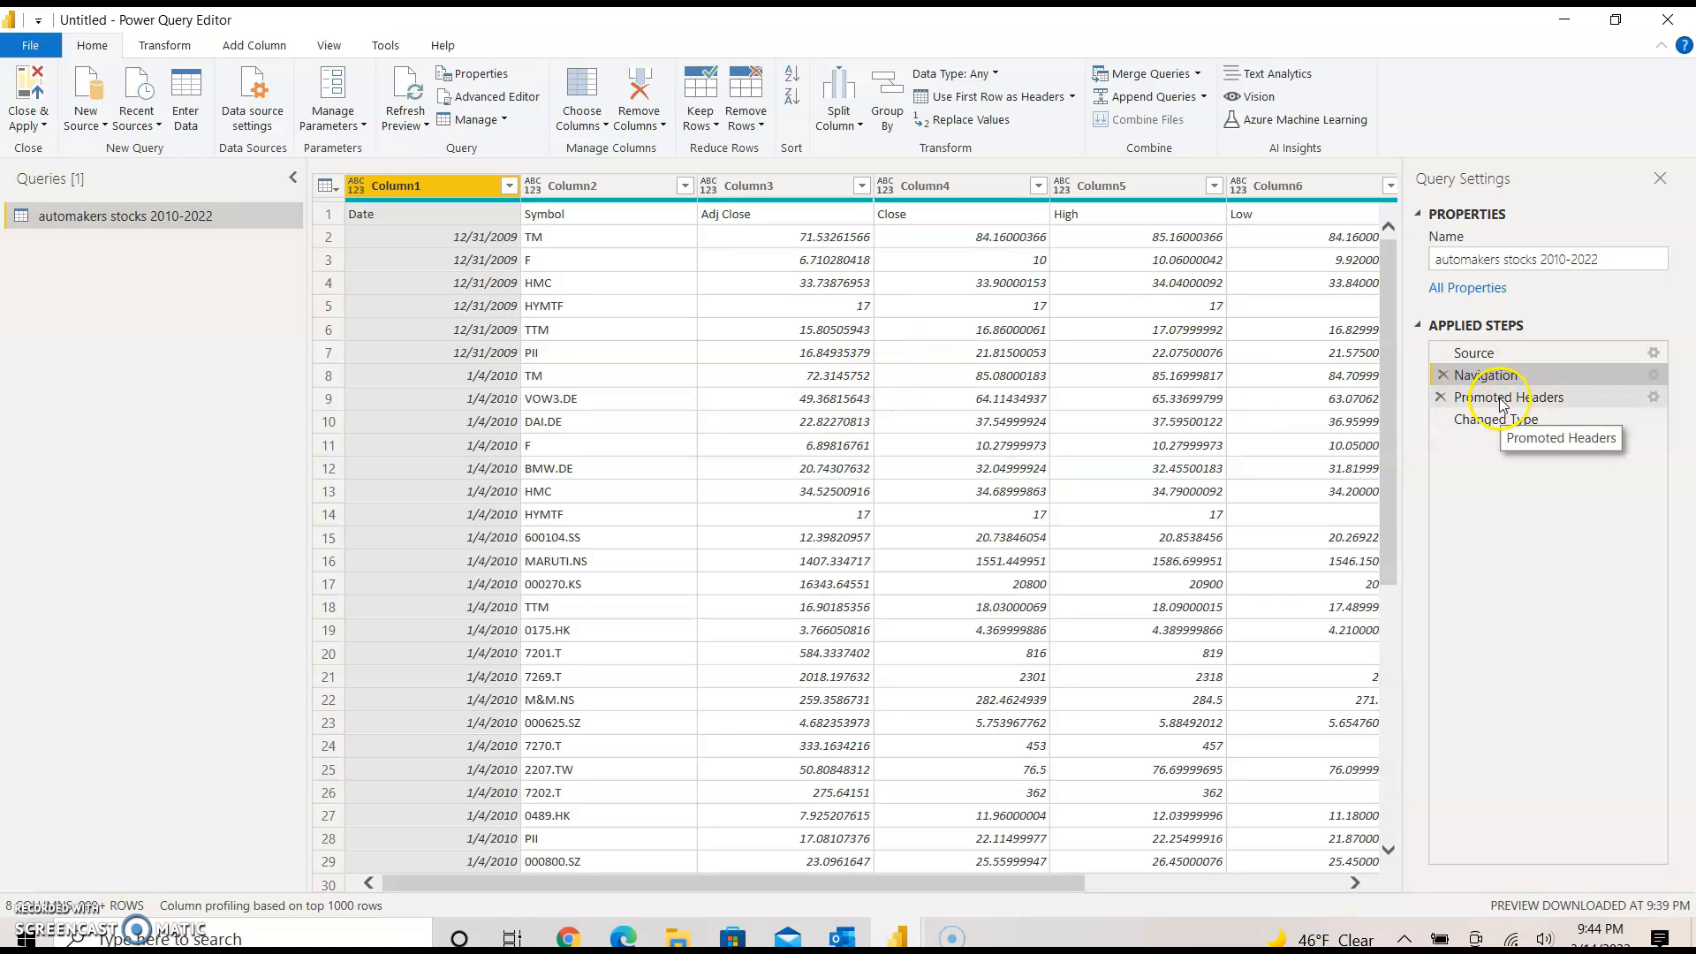
- Compare the column headers and first data row between the query's Navigation and Promoted Headers steps
click(1503, 399)
right_click(1501, 378)
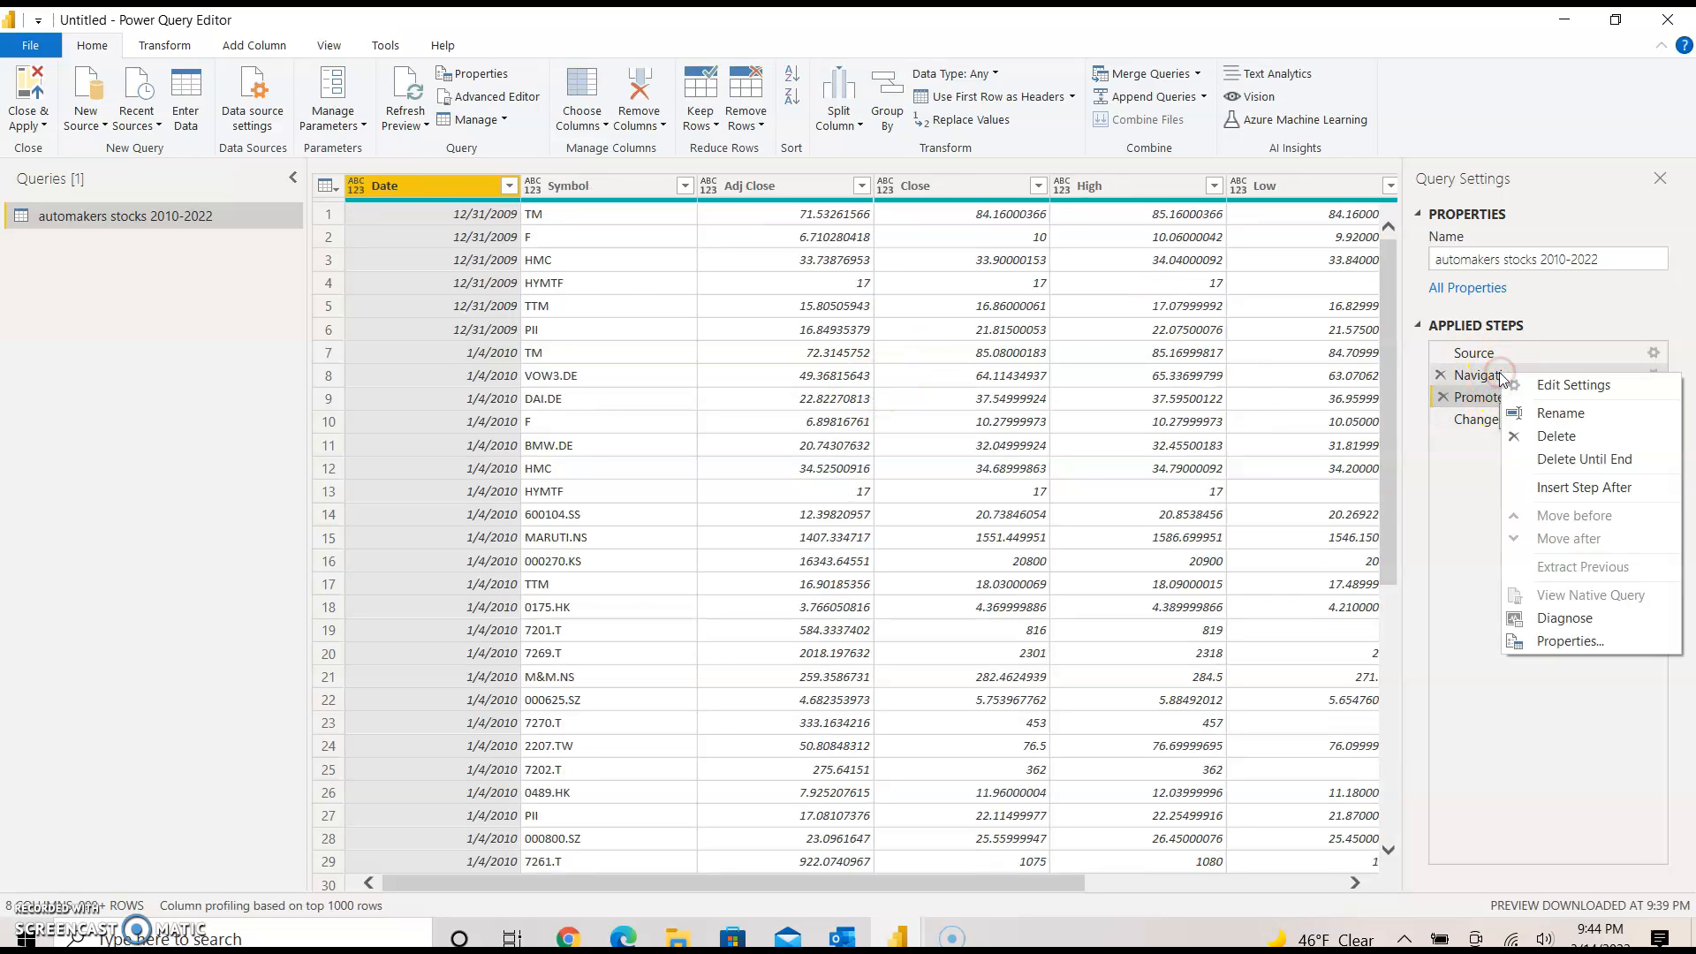
click(1487, 378)
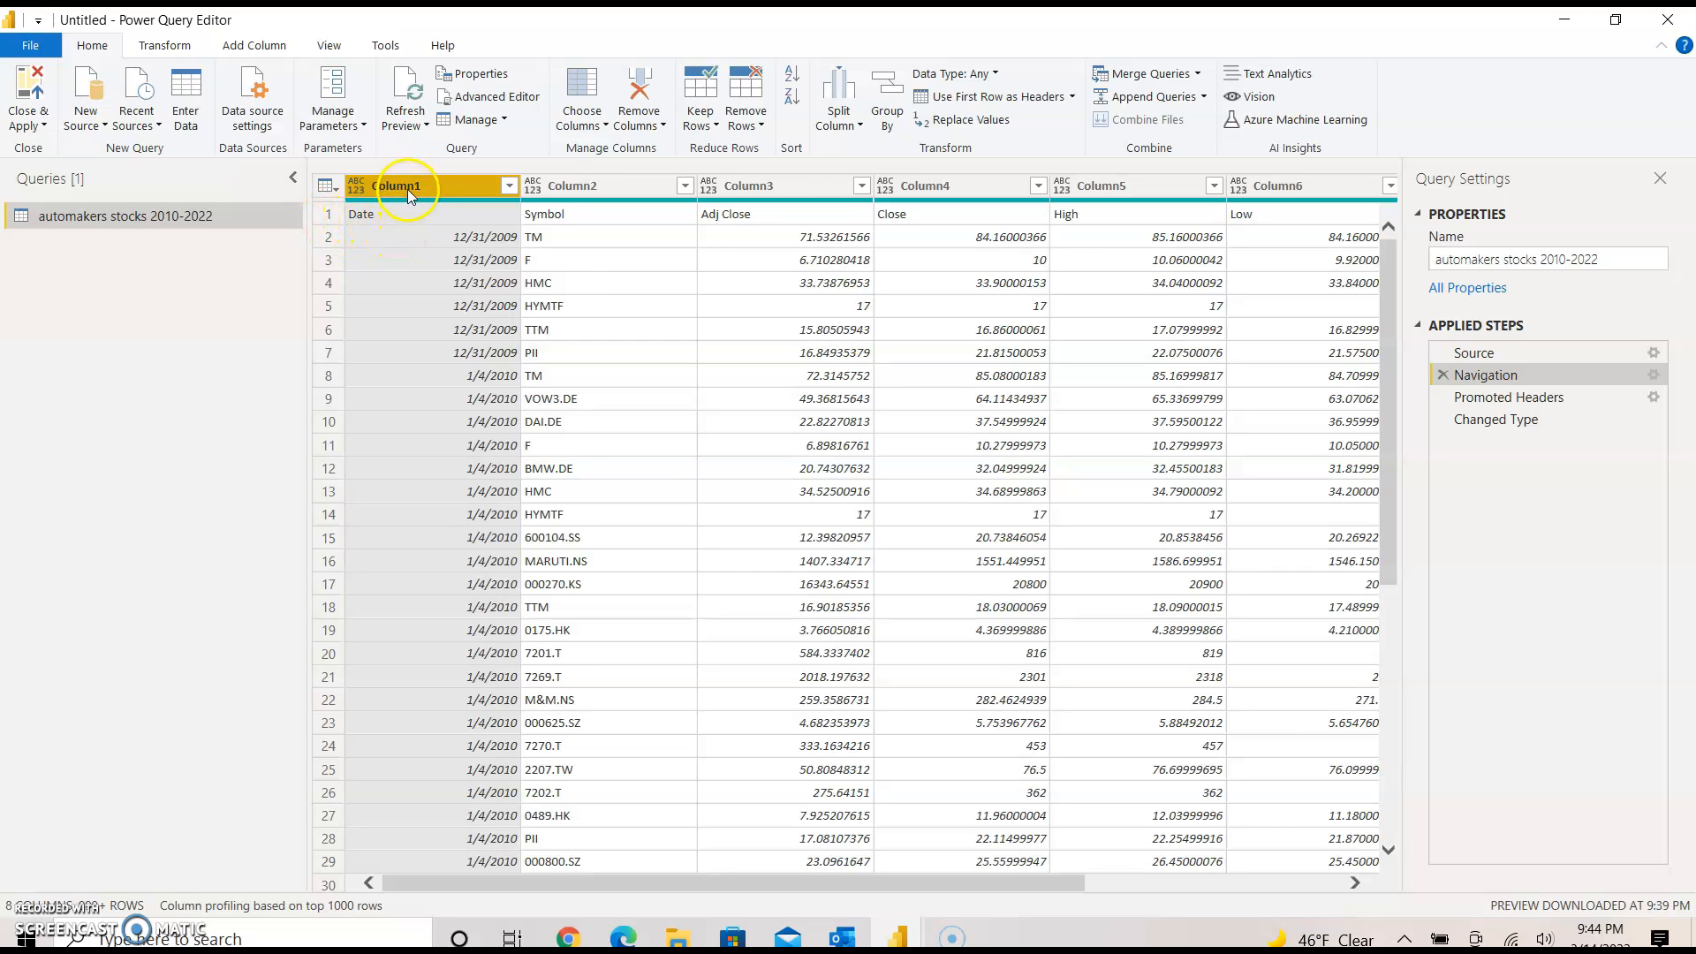
right_click(1504, 401)
click(1486, 399)
click(1484, 400)
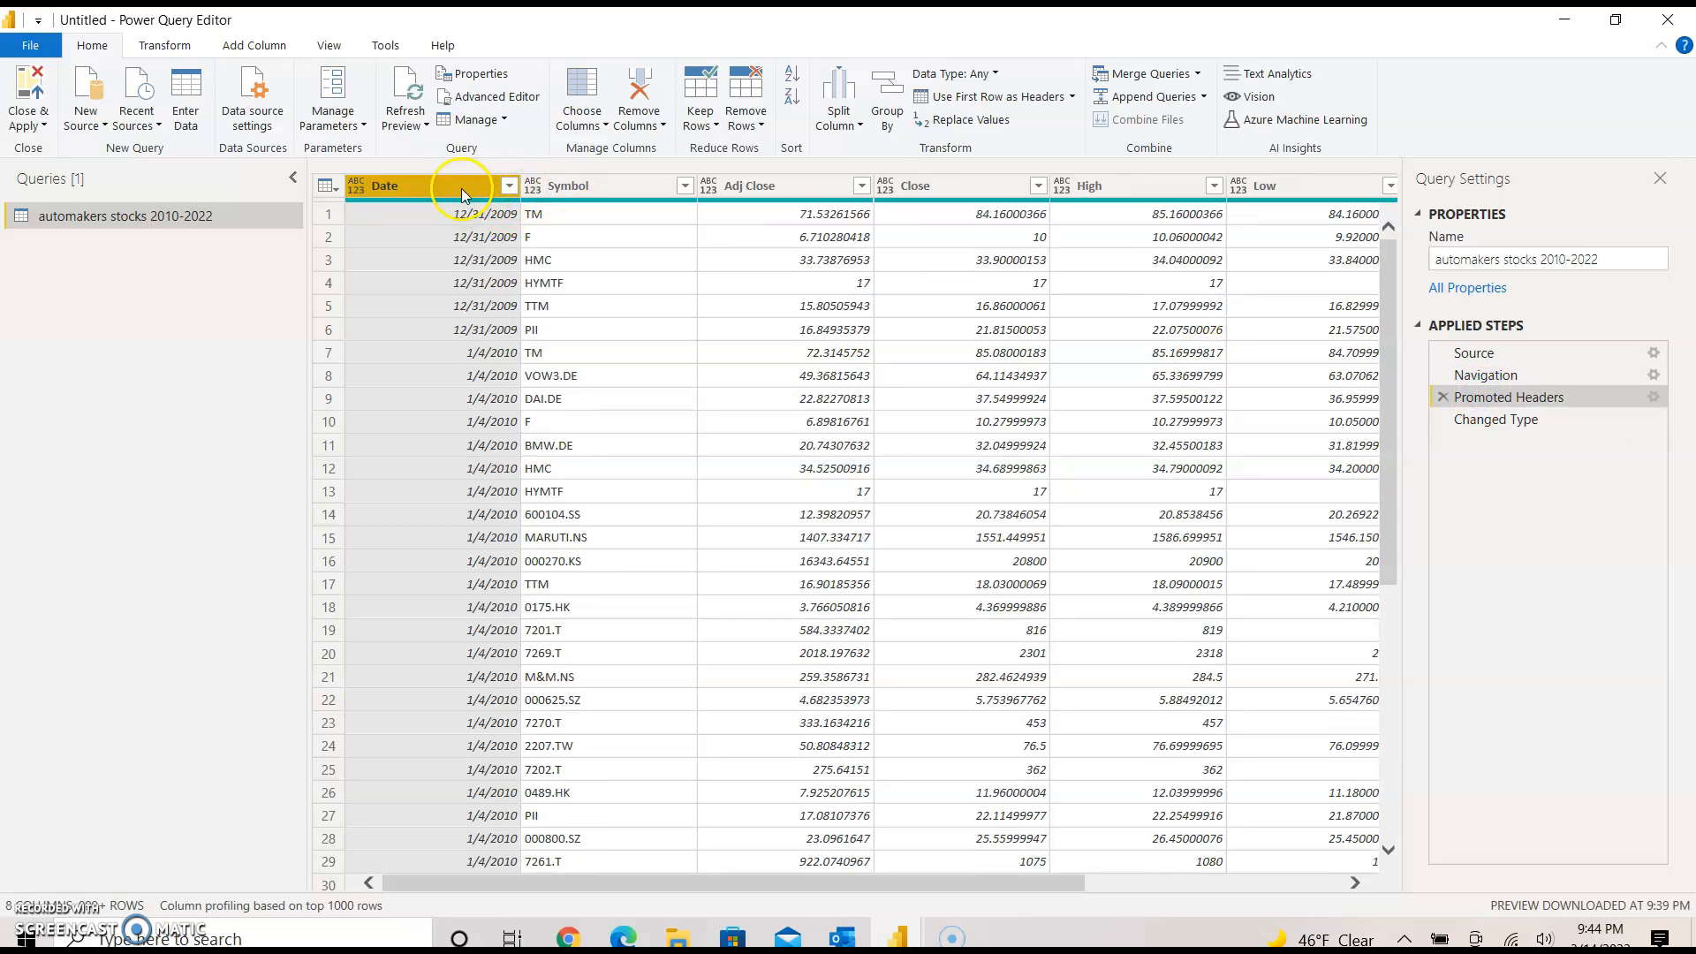
- Look over the table-wide commands, including Use First Row as Headers, at the Promoted Headers step and dismiss them
click(328, 187)
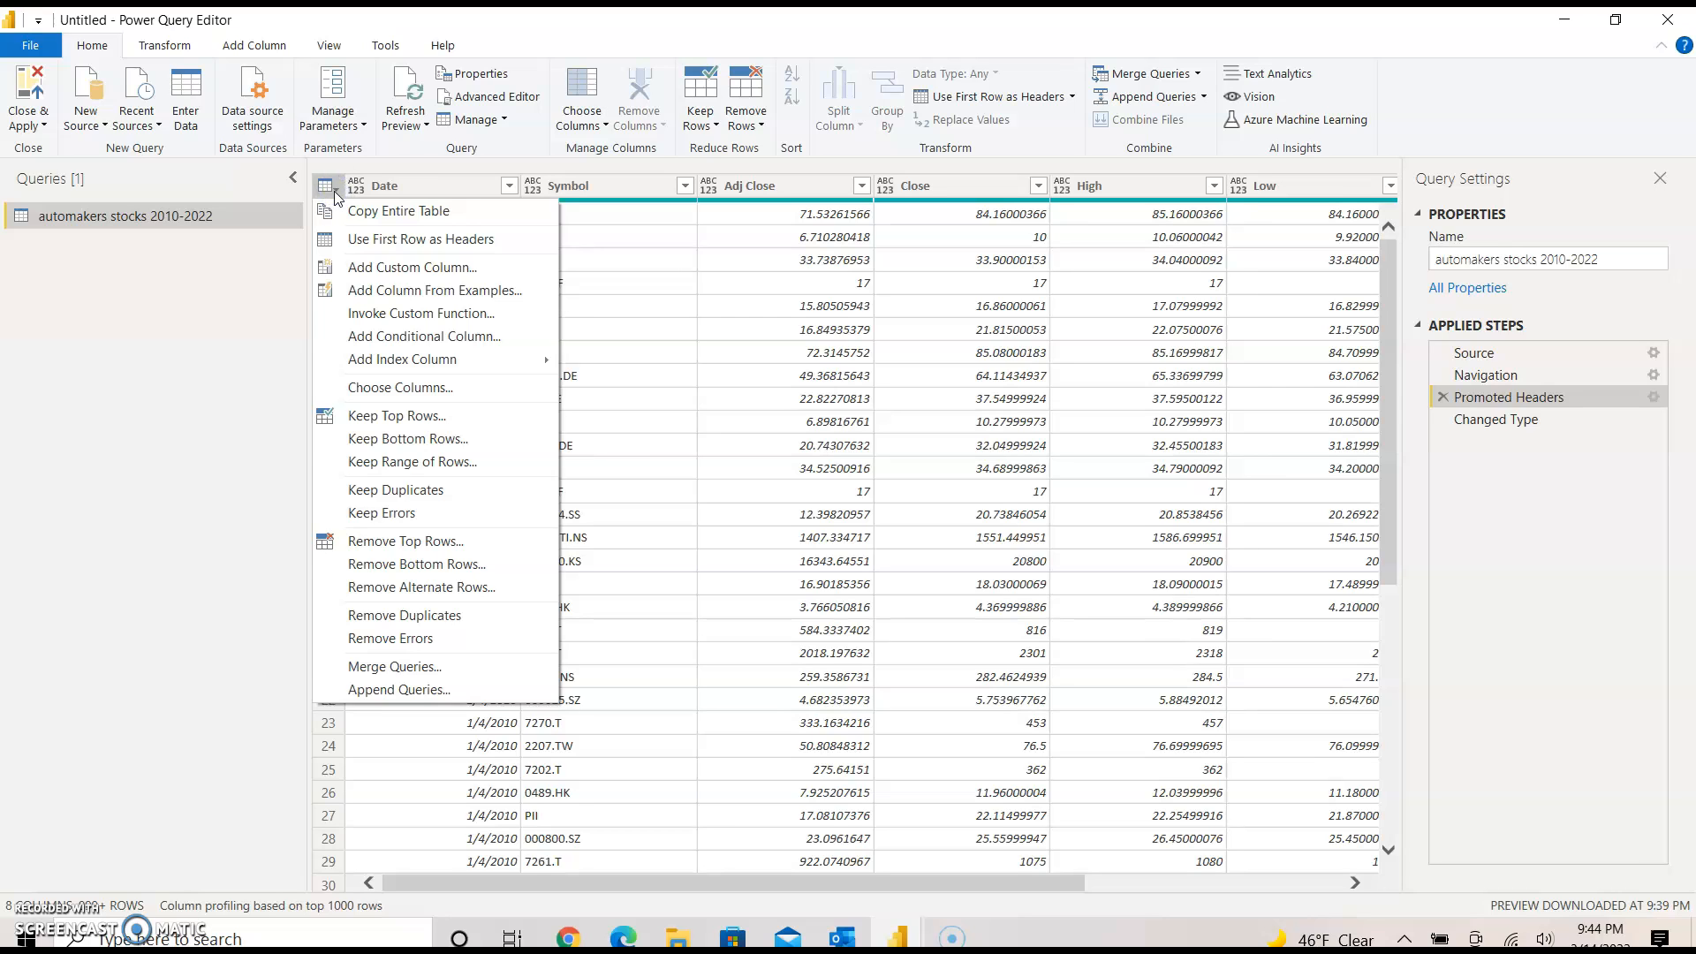
click(685, 277)
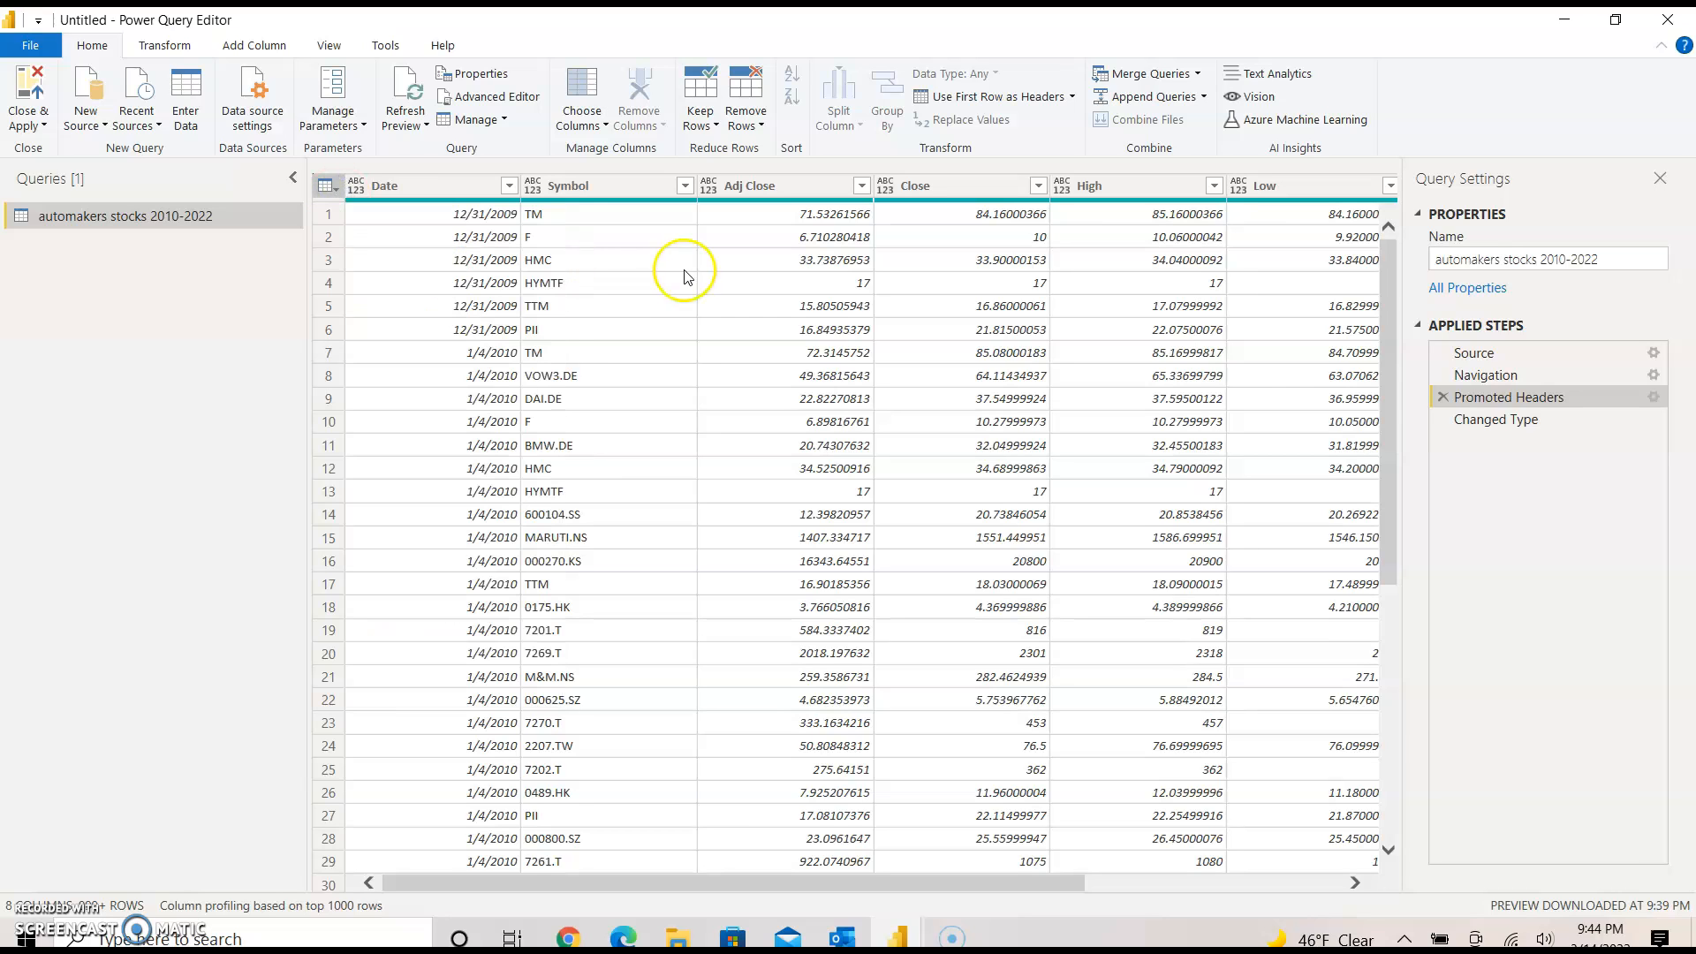
click(685, 270)
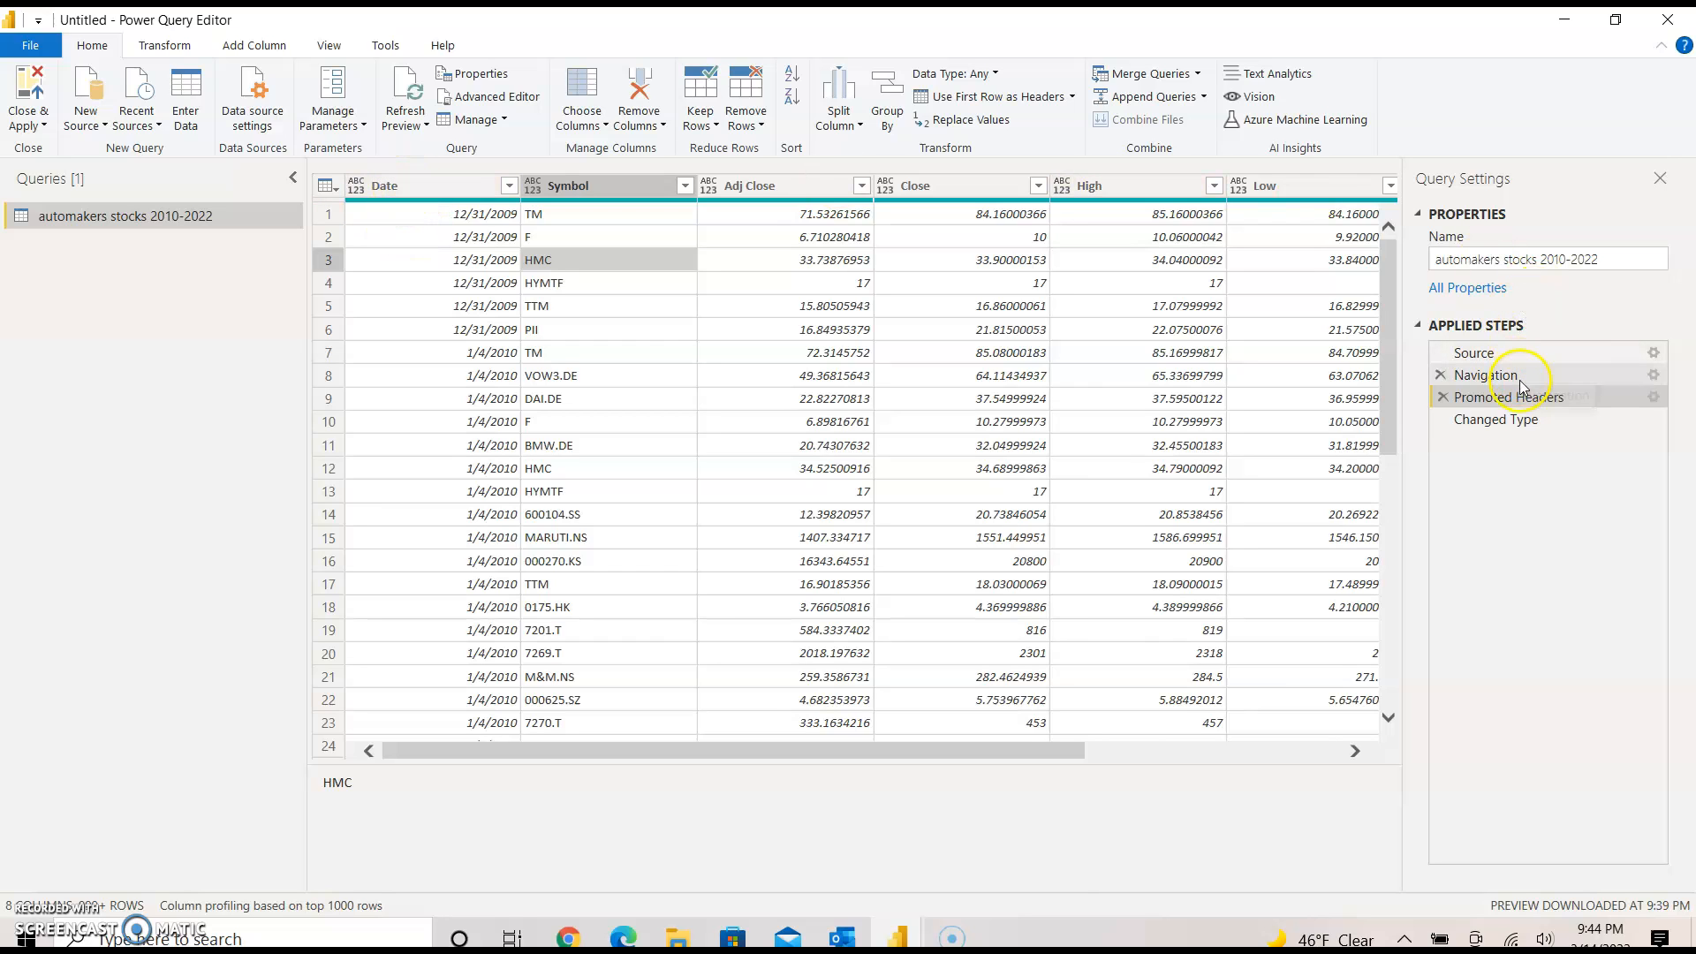
- At the Changed Type step, set the Close column's data type to Fixed decimal number, replacing the current conversion
click(1518, 423)
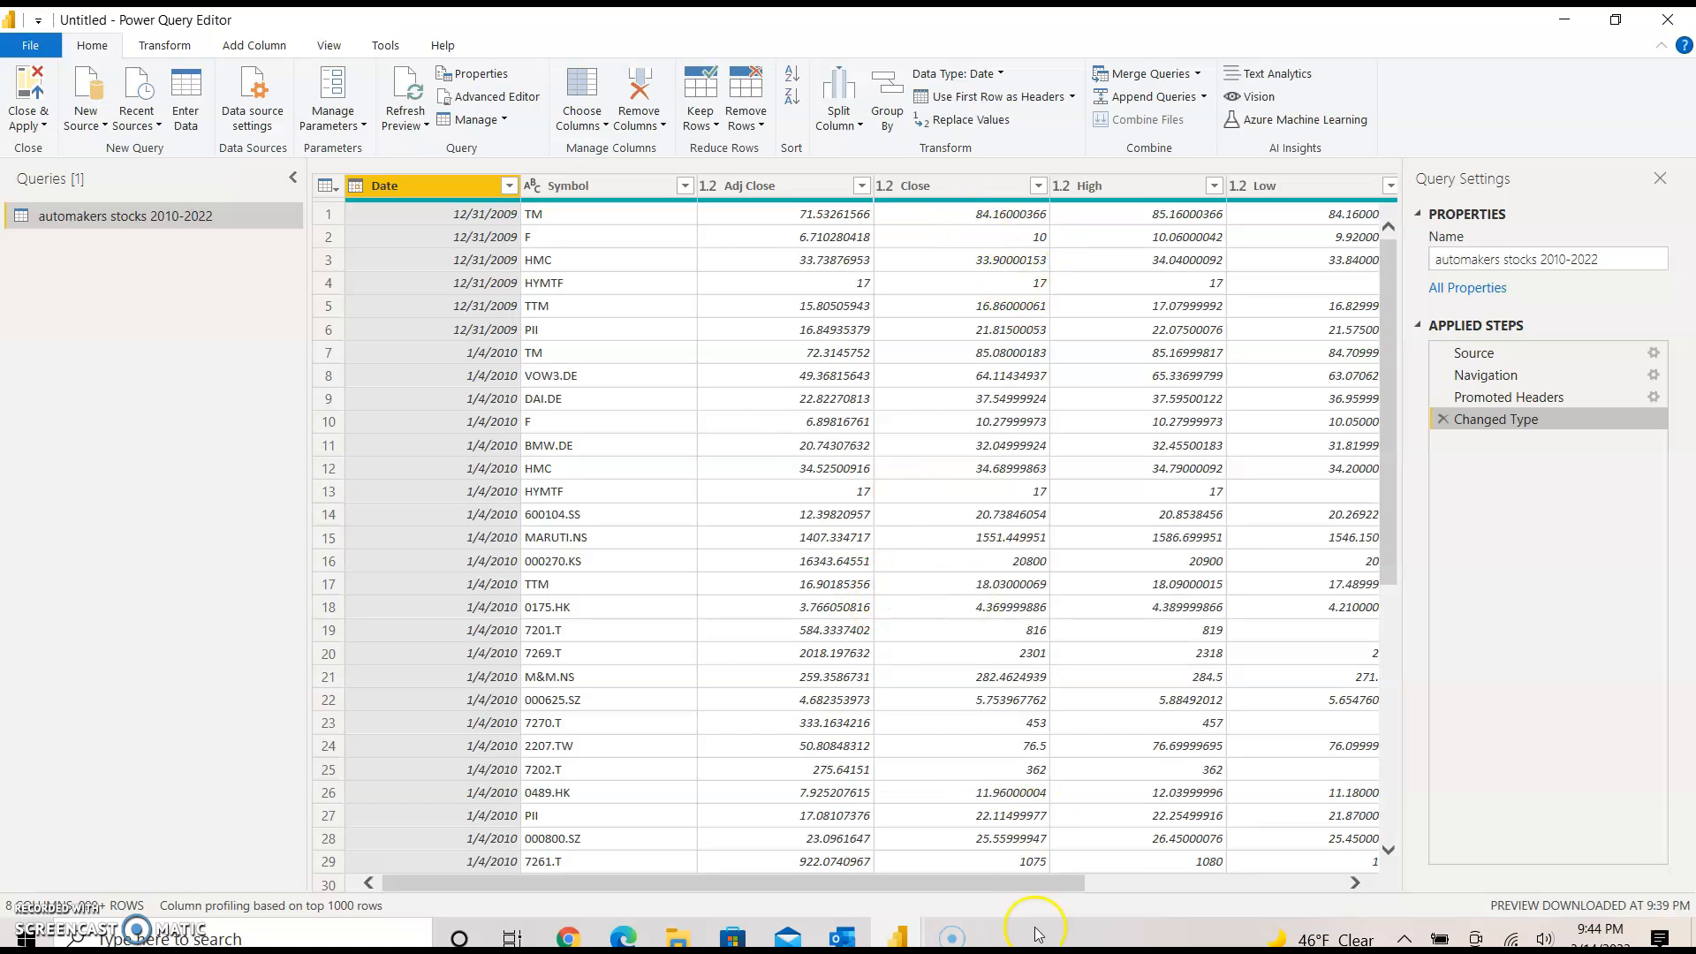
click(1049, 882)
drag(1063, 886, 1133, 884)
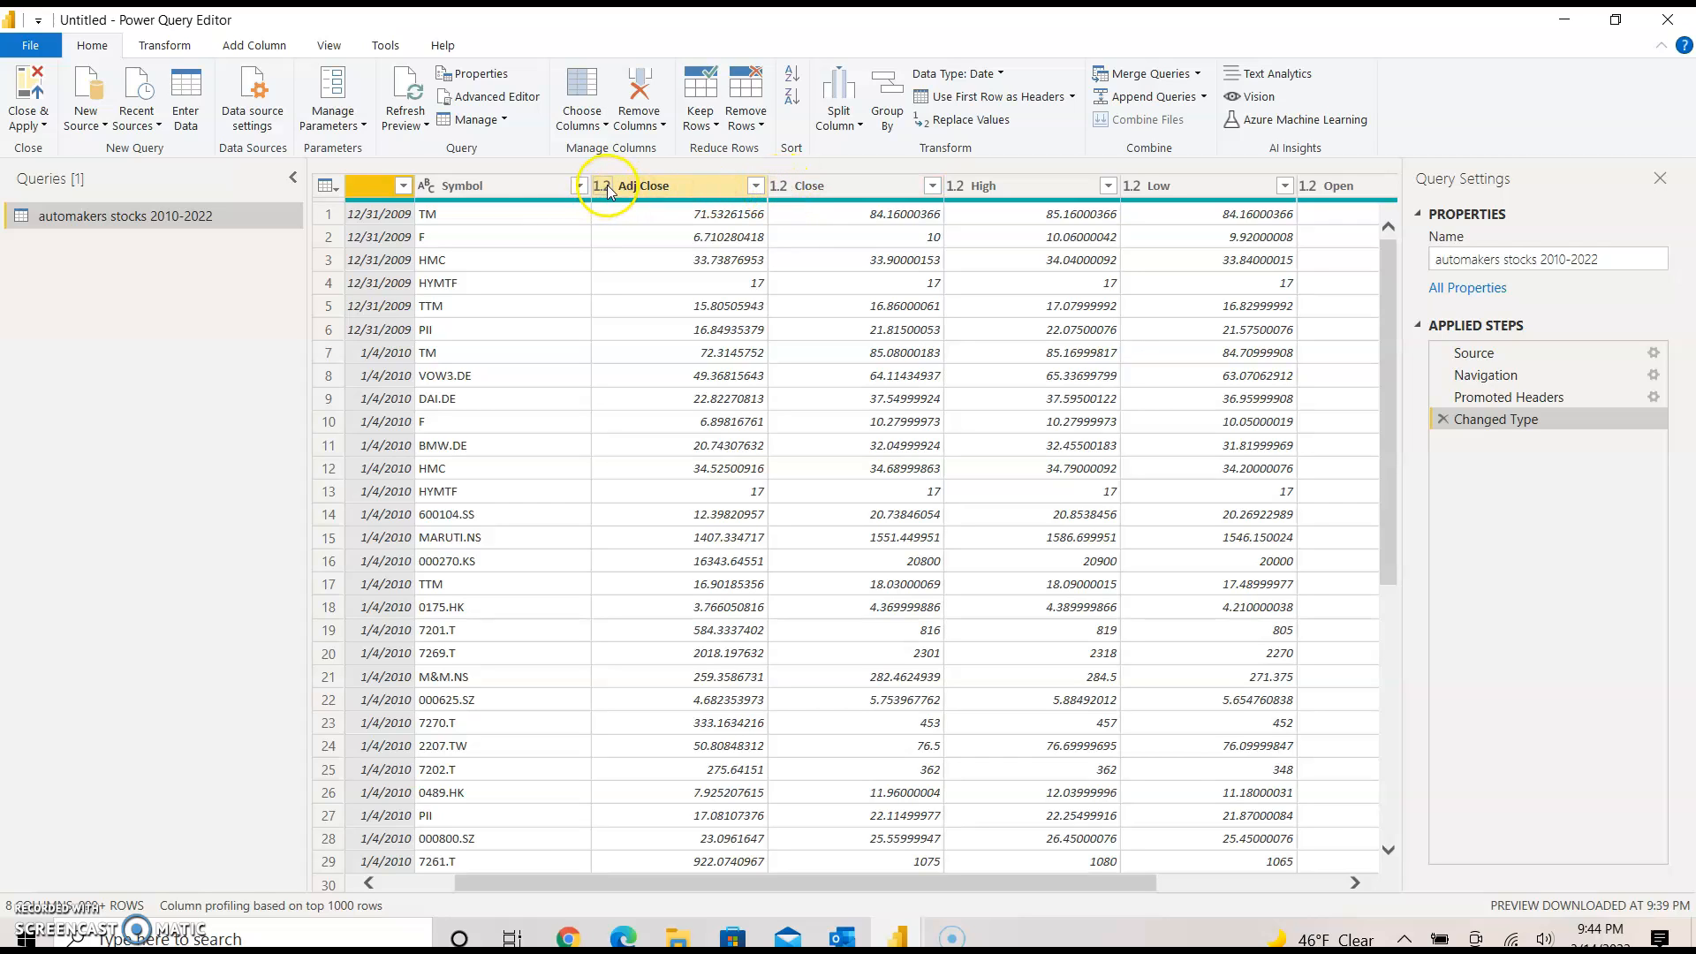
click(786, 188)
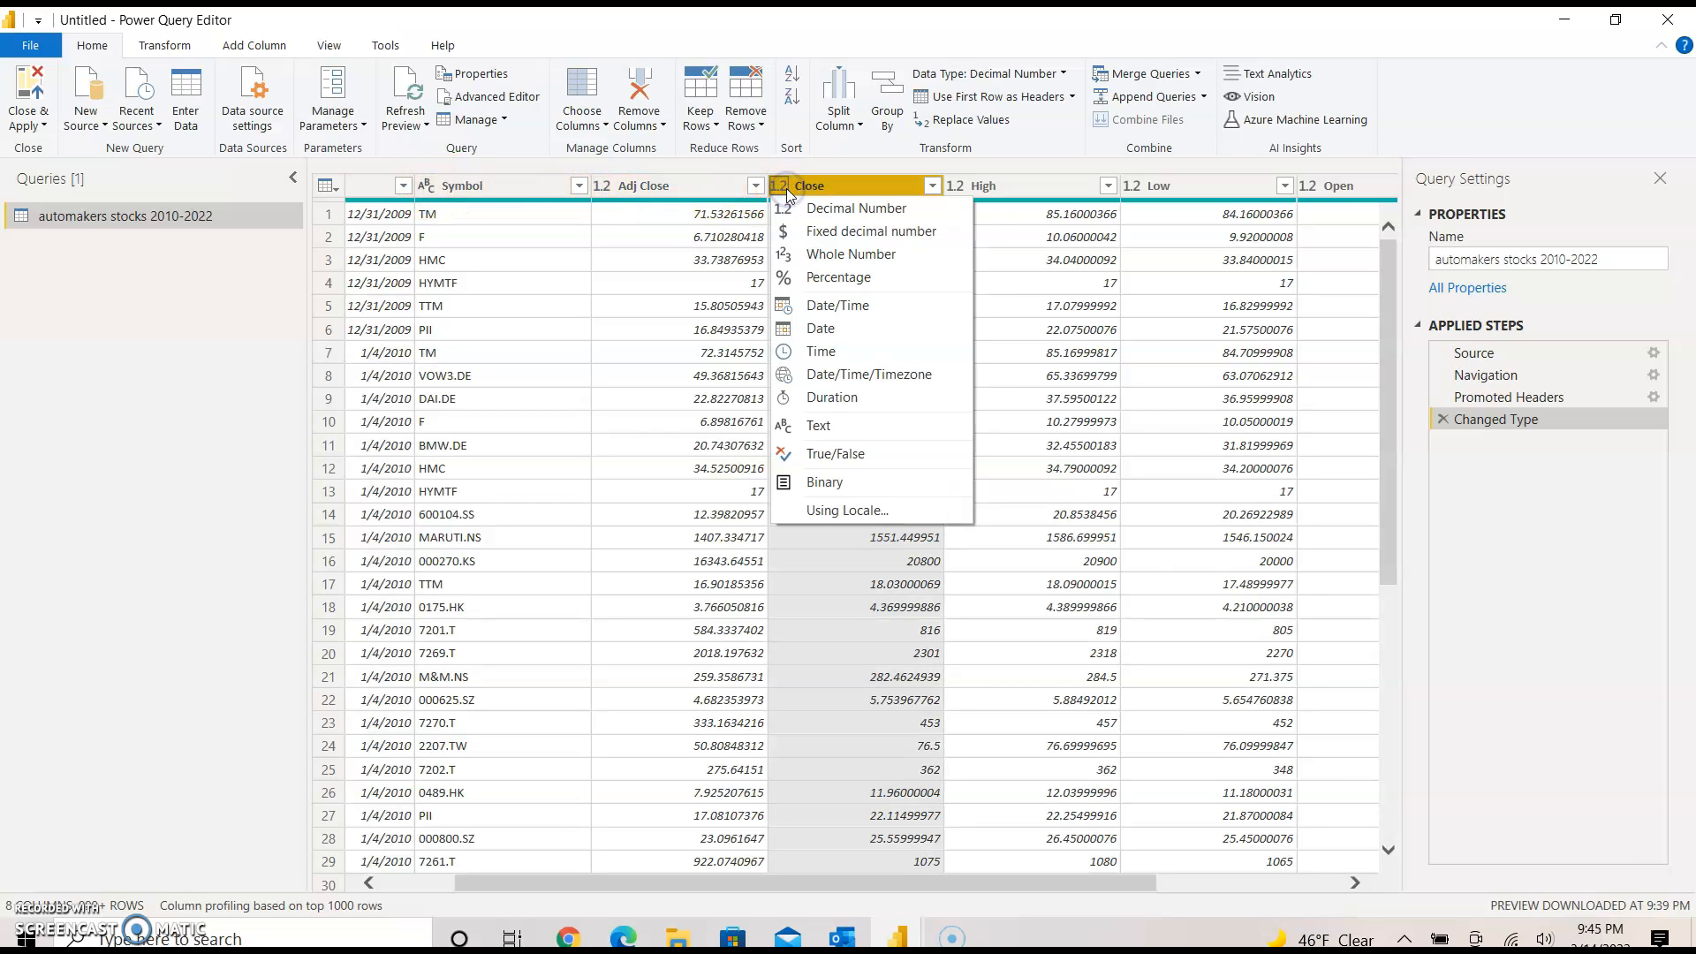
click(807, 231)
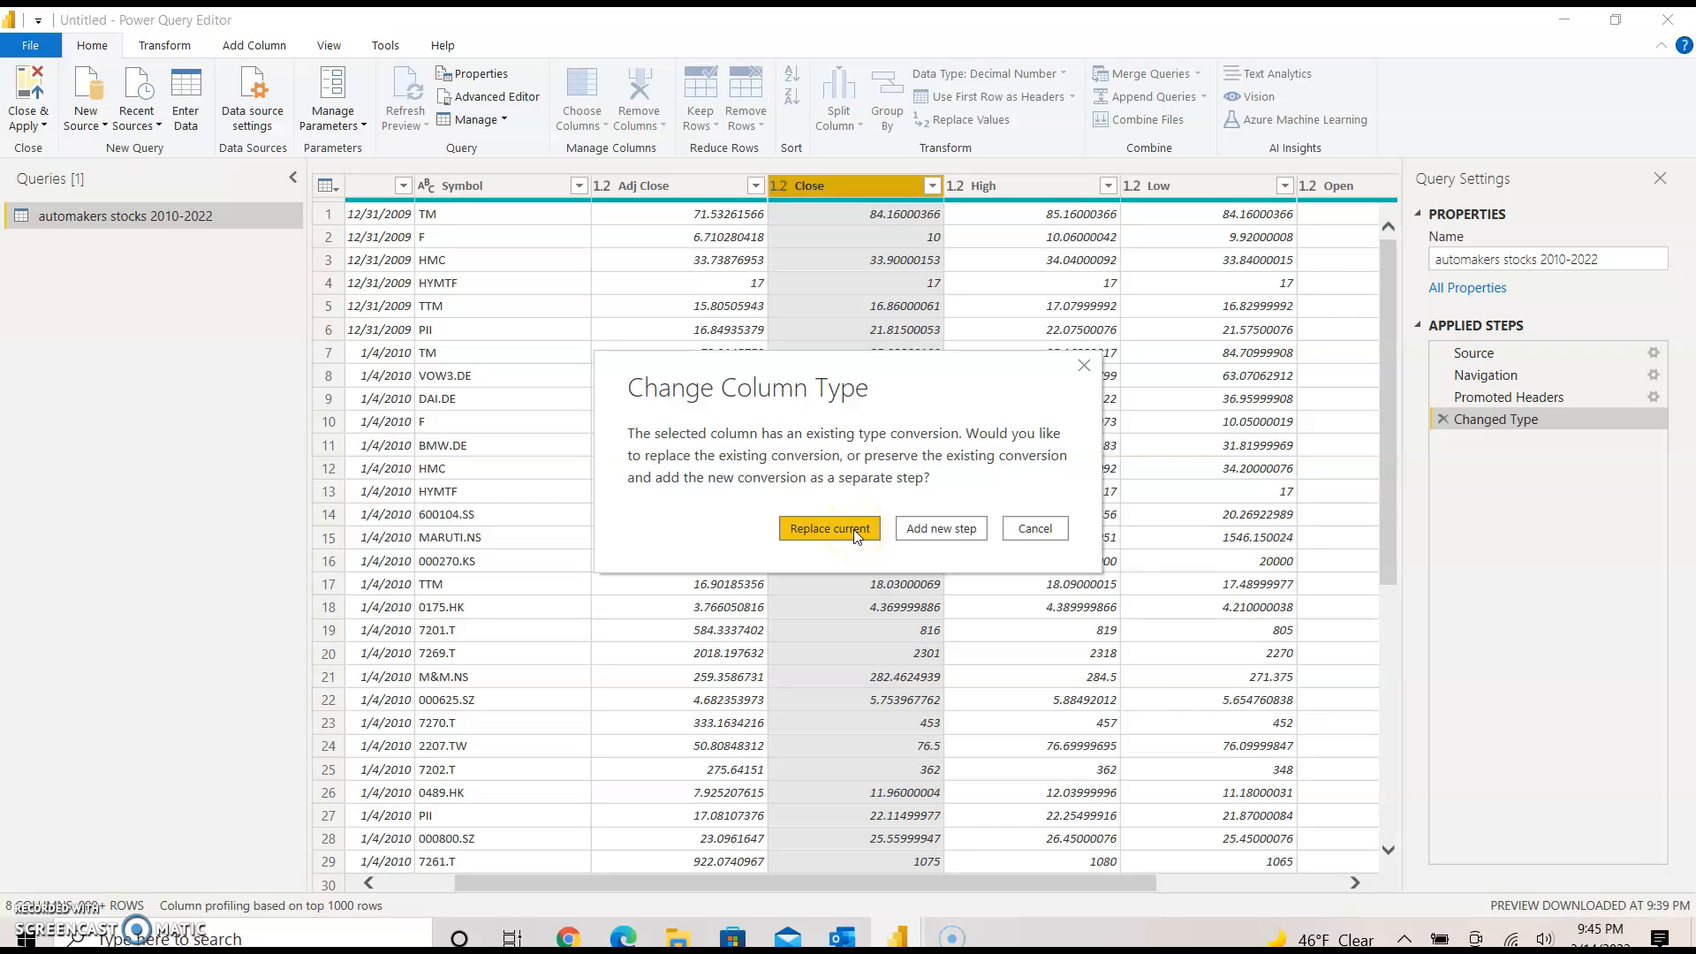
click(855, 533)
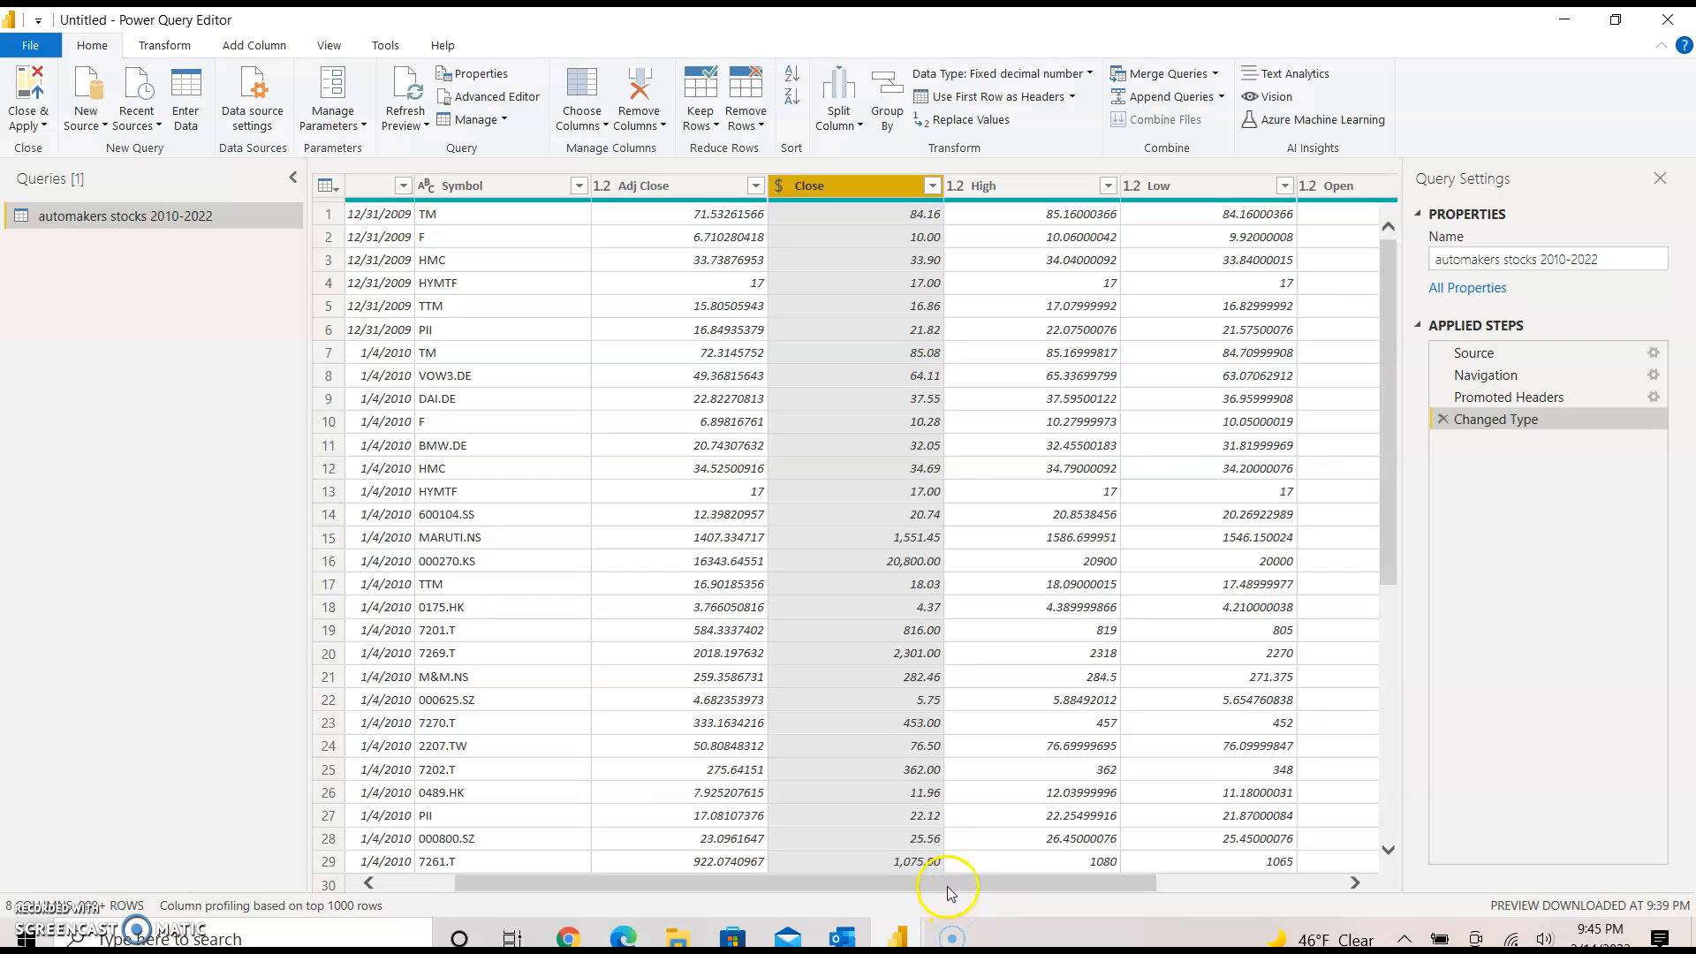
- Try setting the High column to Fixed decimal number as a new applied step, and delete that added step
scroll(1263, 892, right, 3)
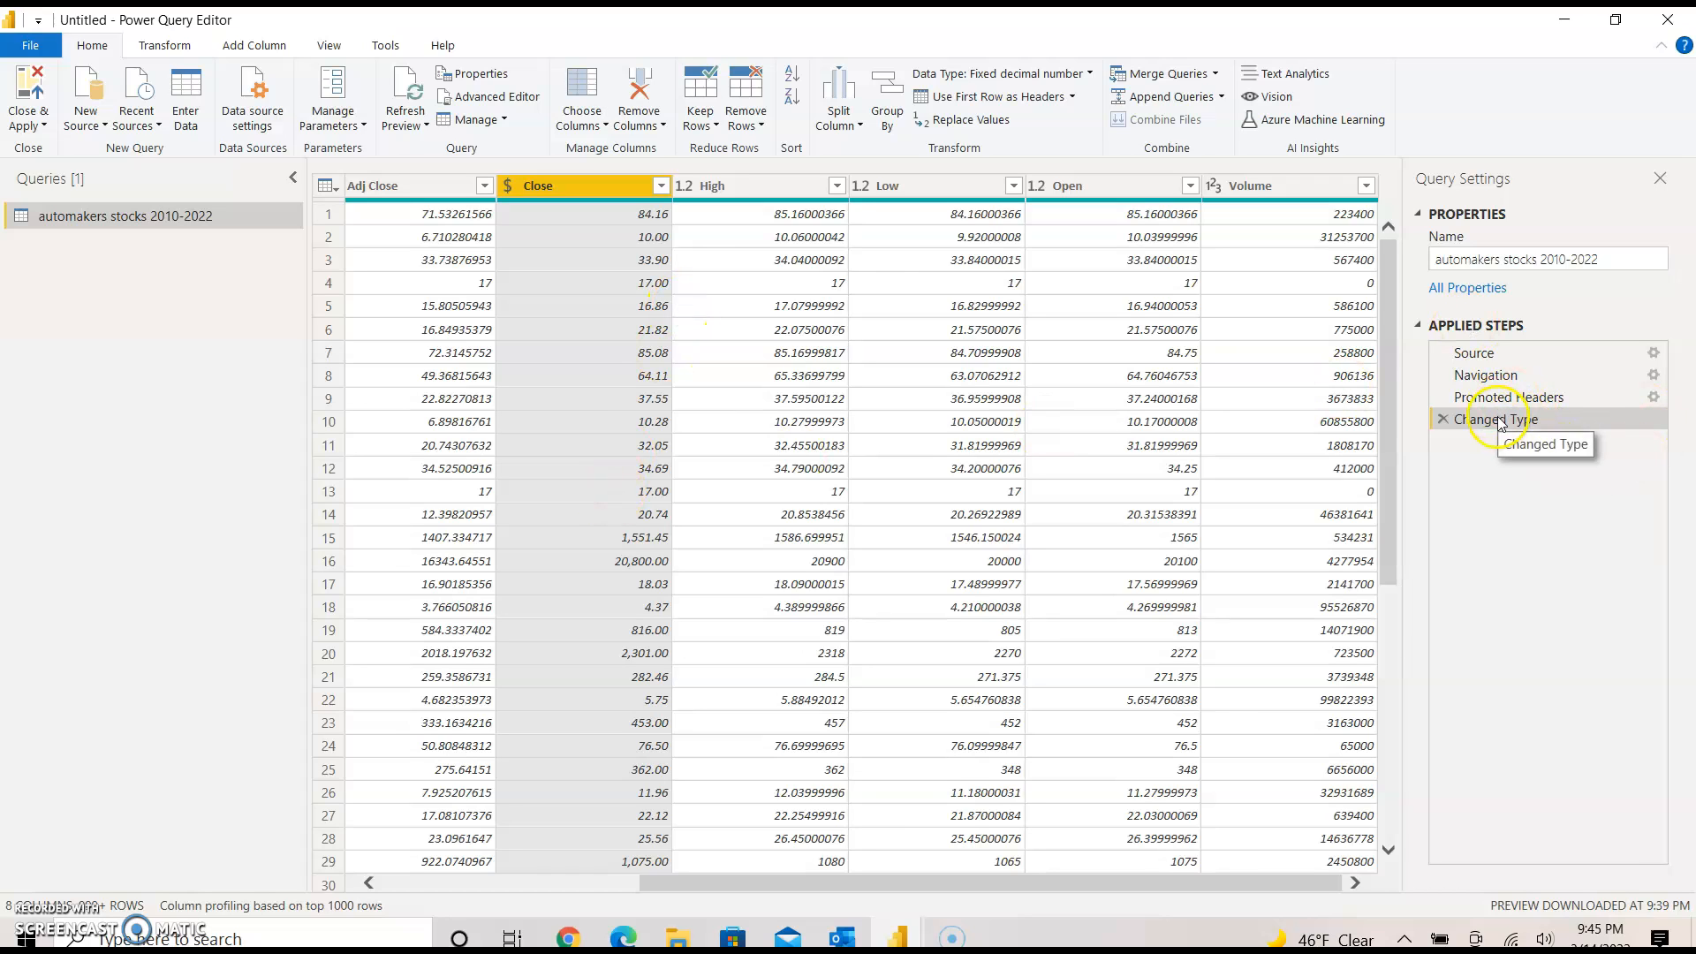
click(680, 186)
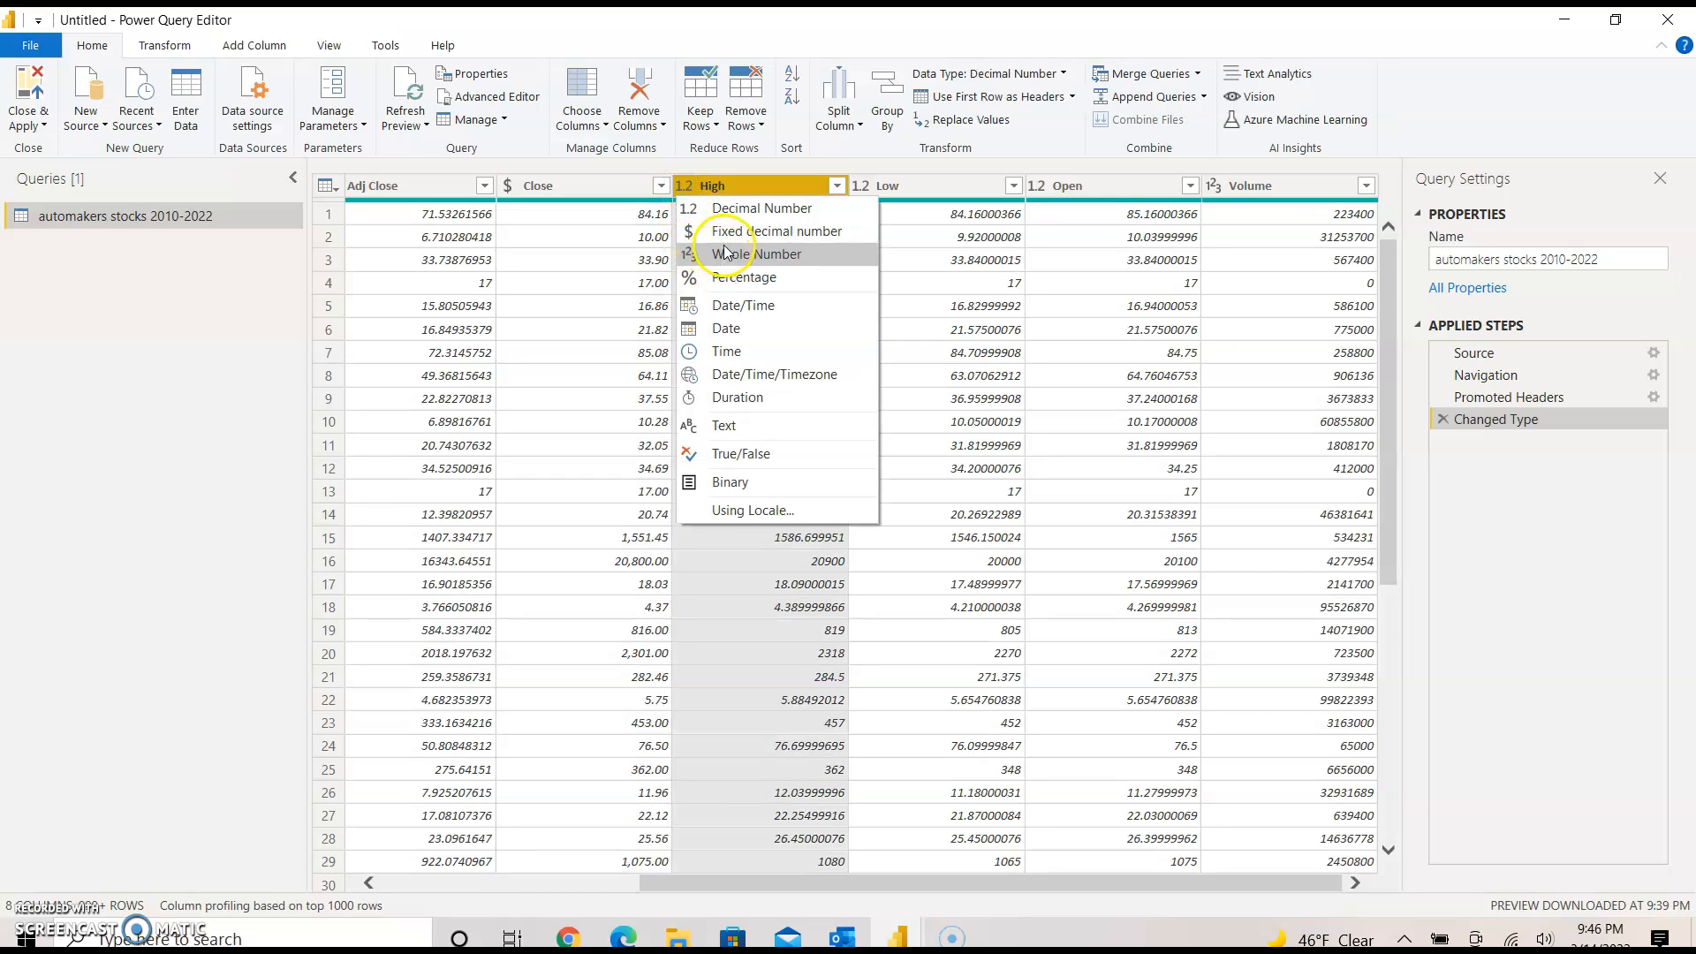
click(715, 206)
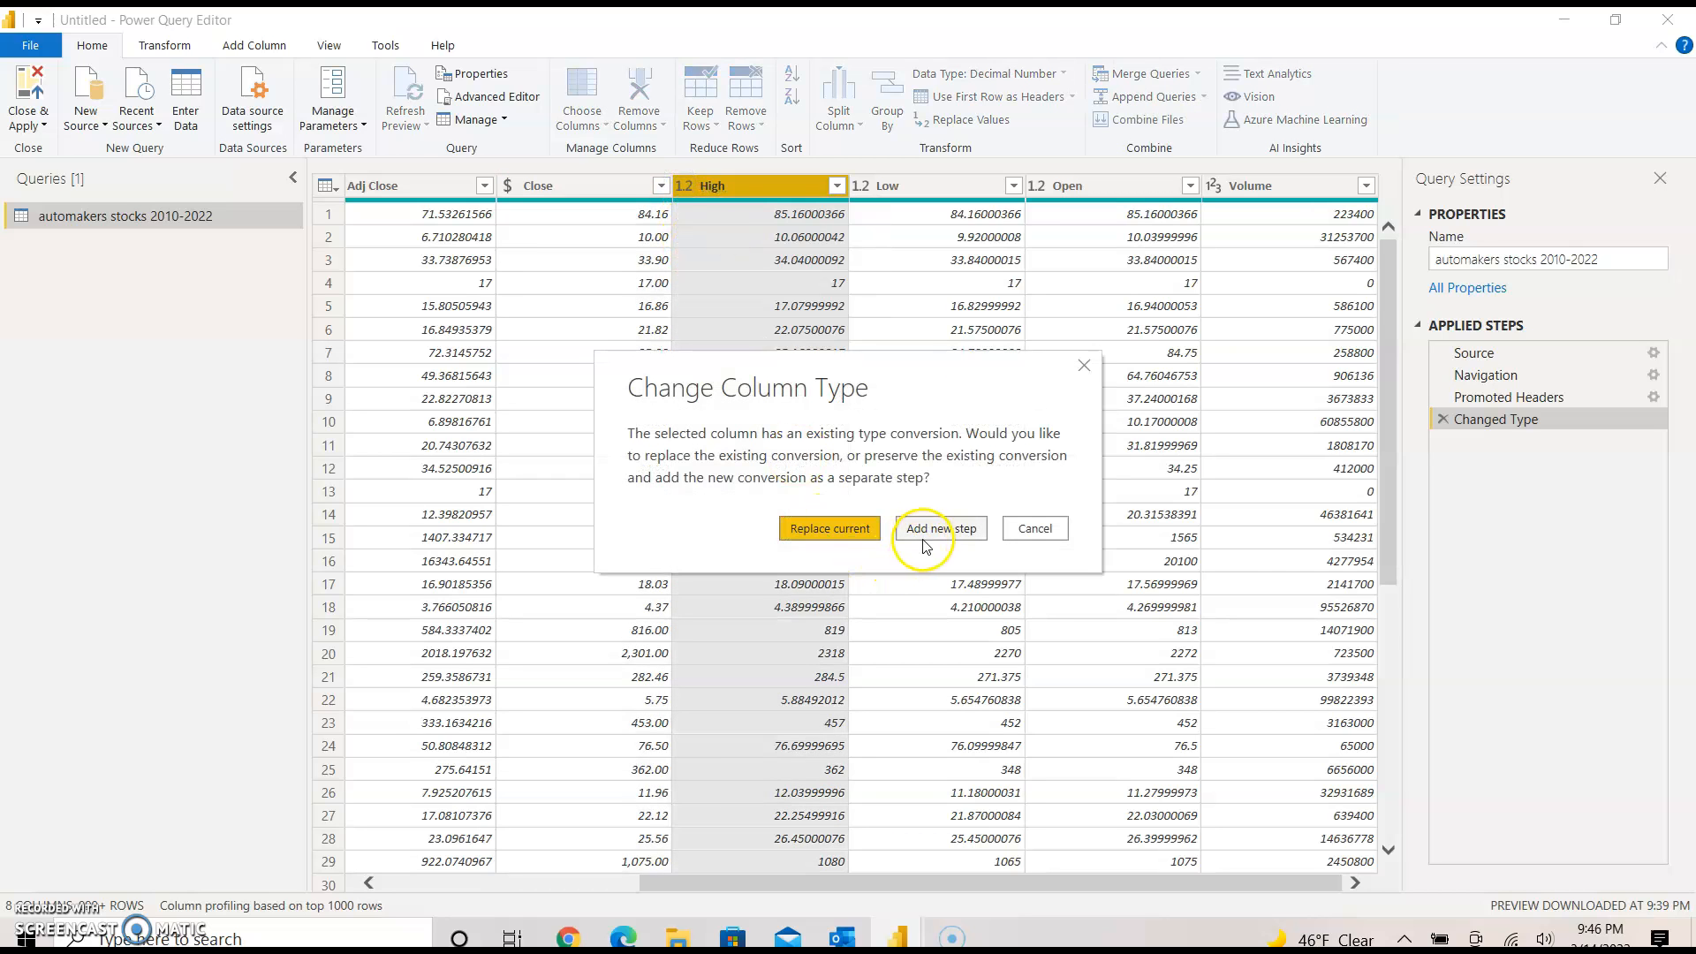
click(925, 531)
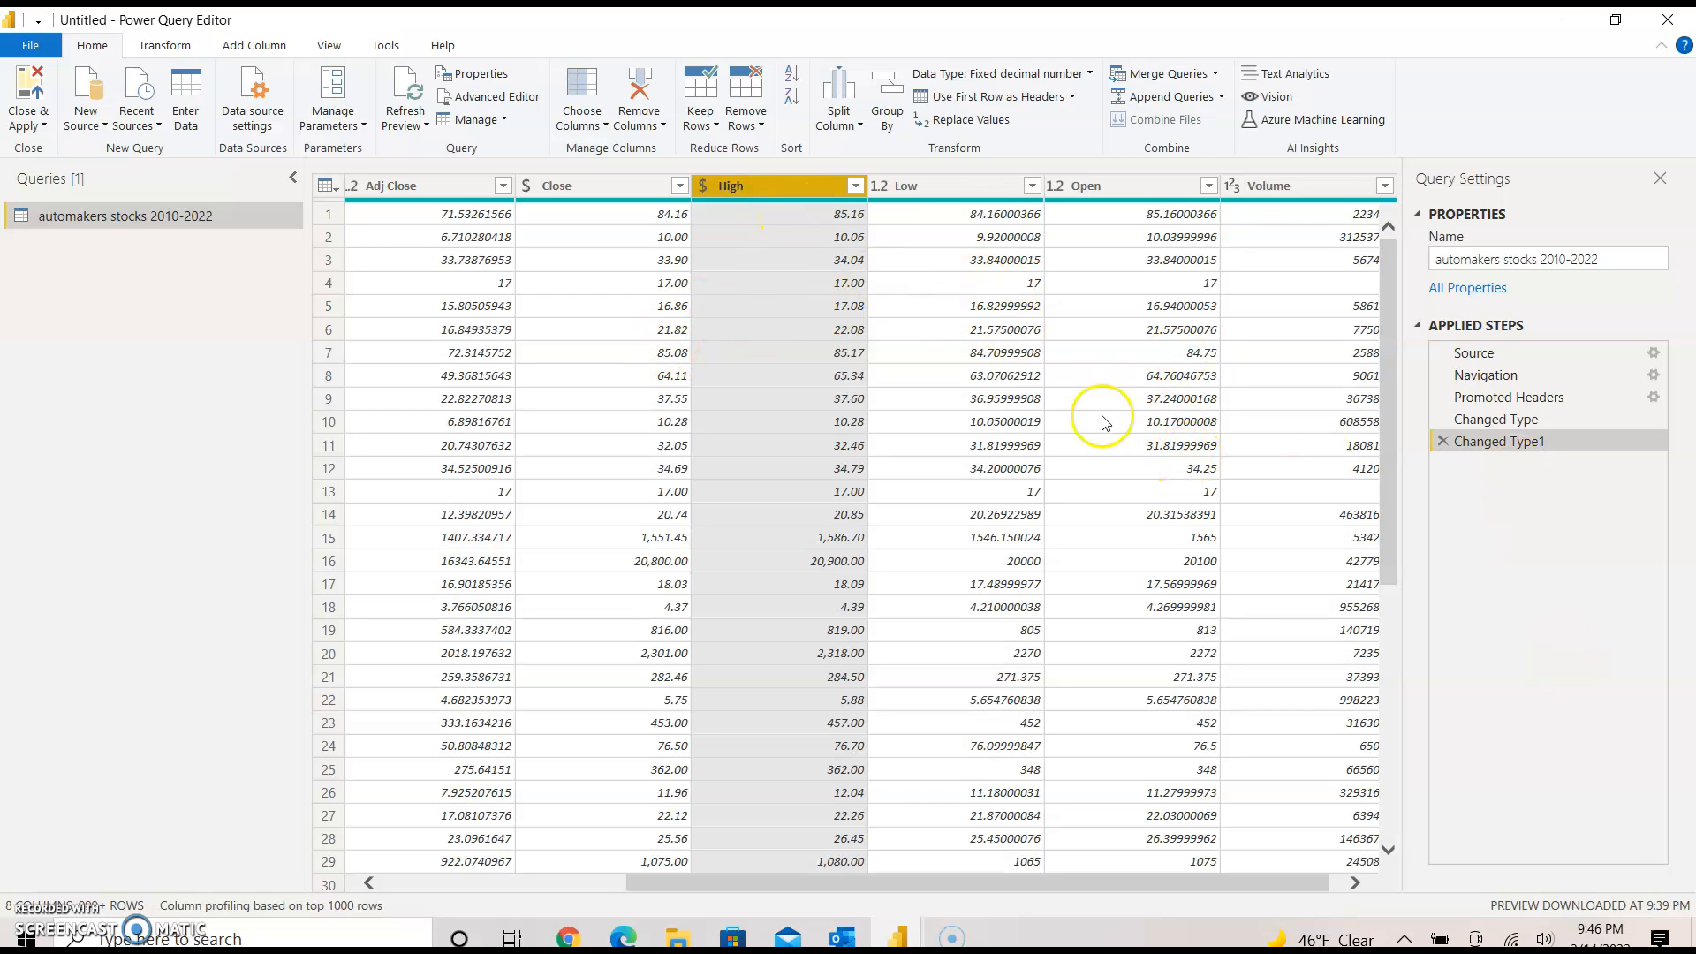
click(1442, 440)
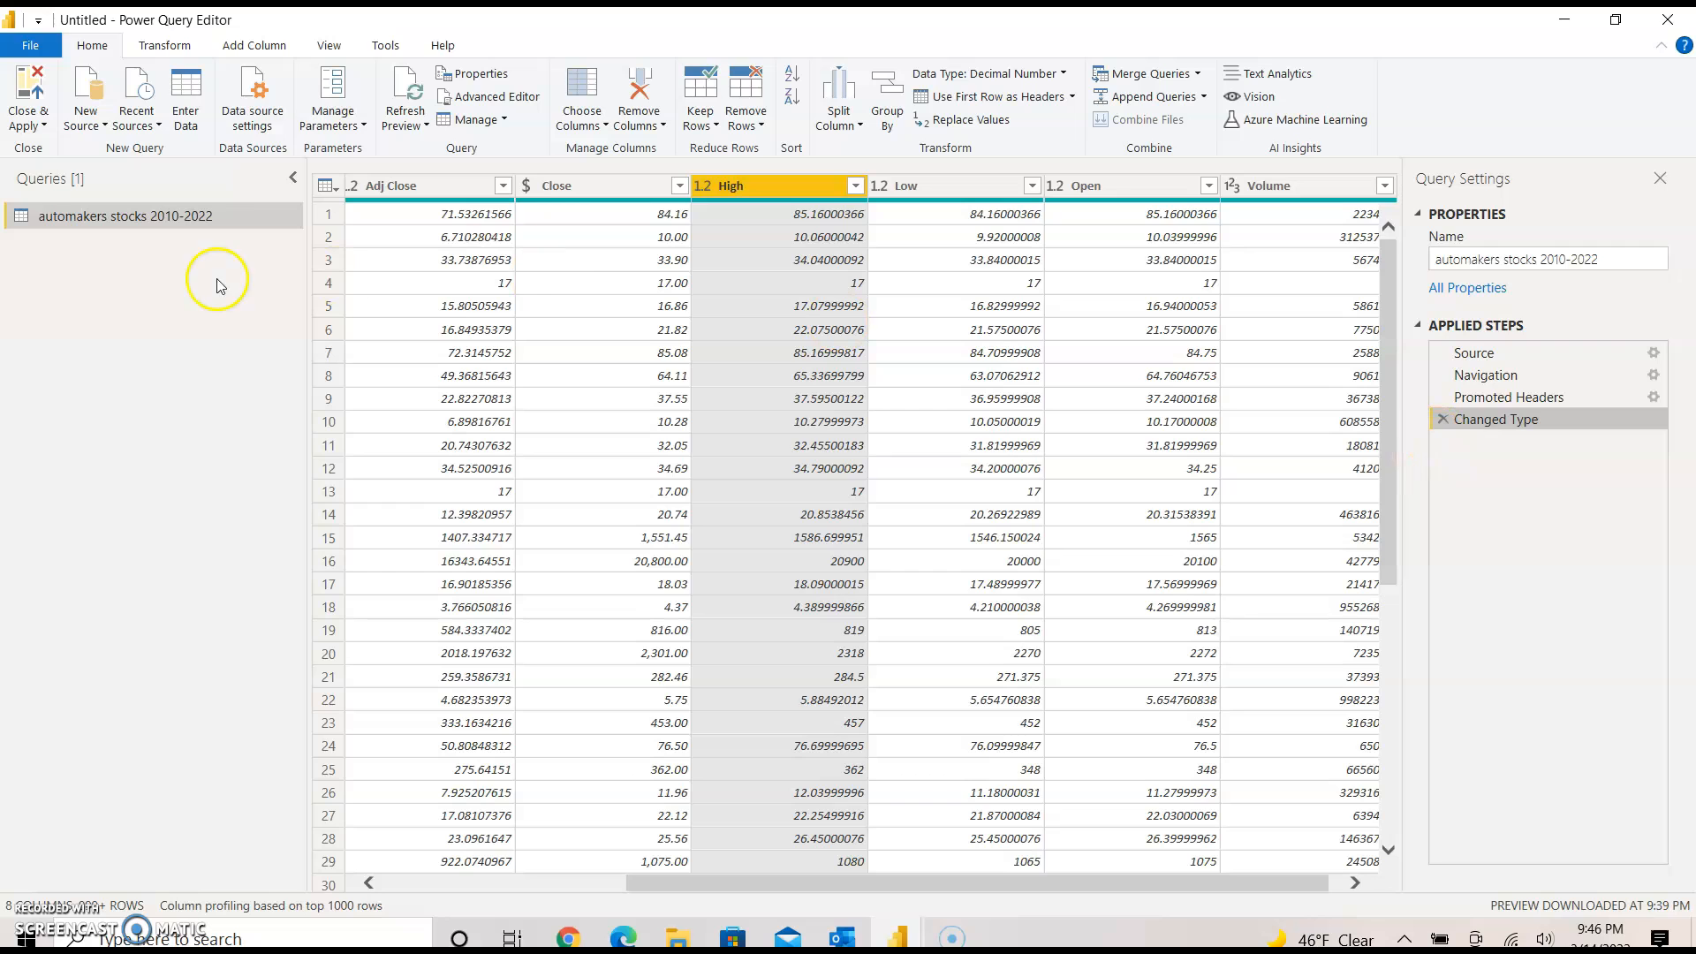
- Close the query editor applying the changes, and review the automakers stocks 2010-2022 fields in the report before collapsing the Fields pane
click(37, 131)
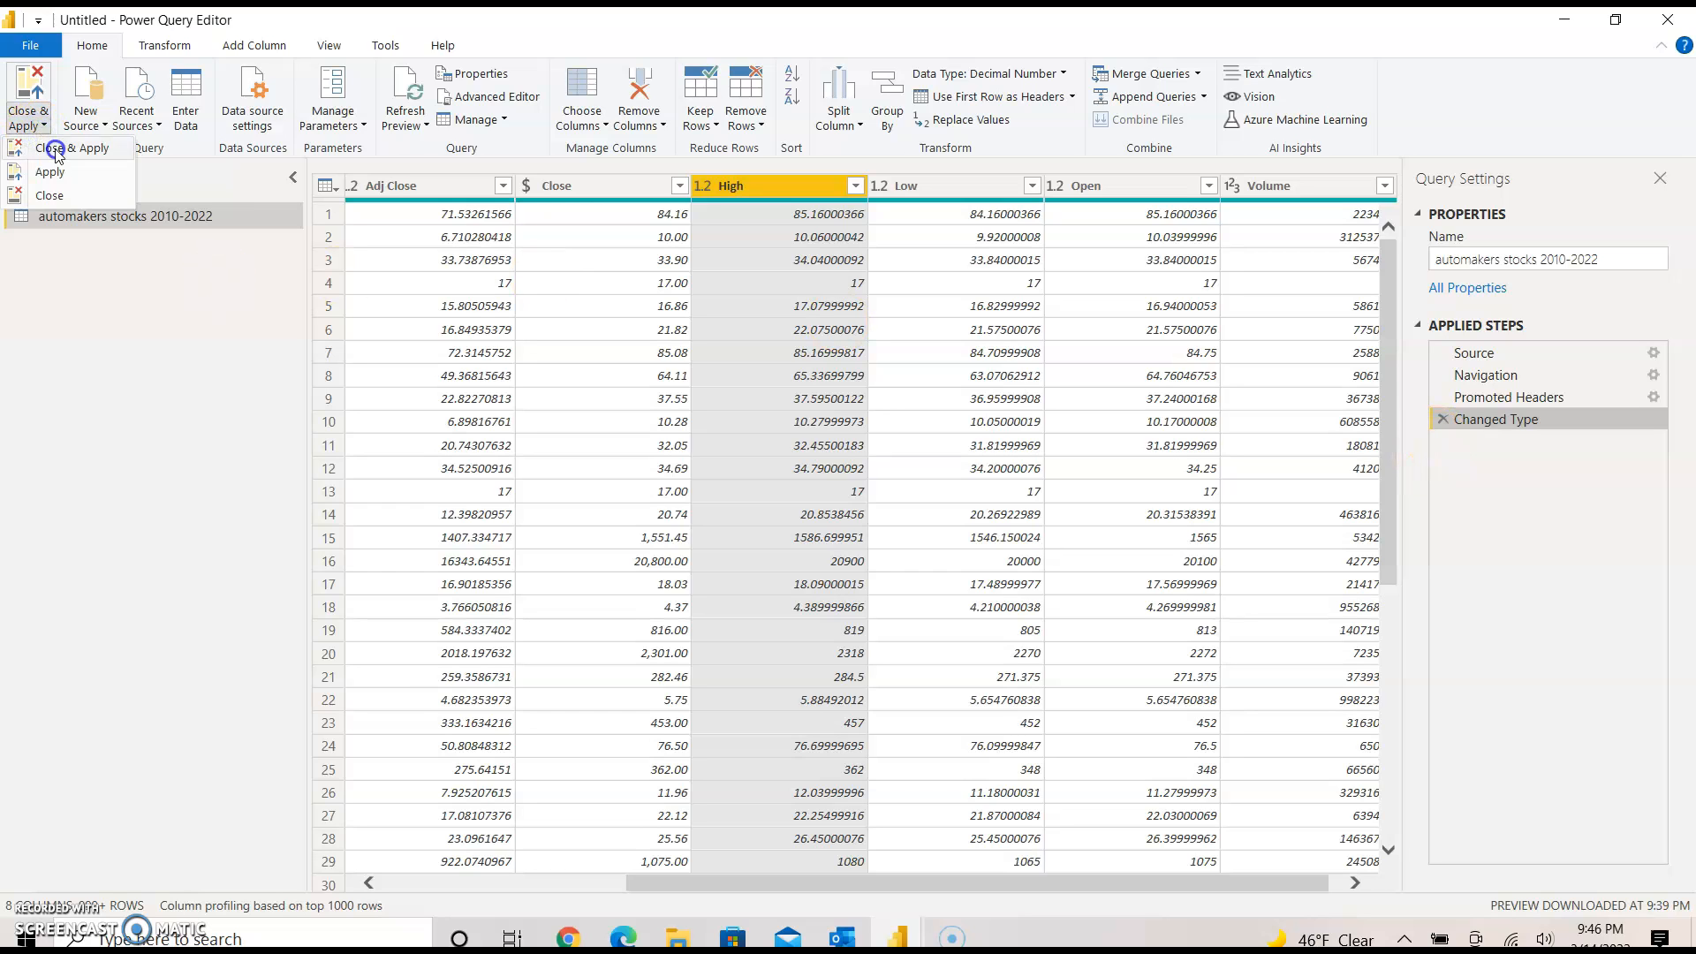
click(55, 155)
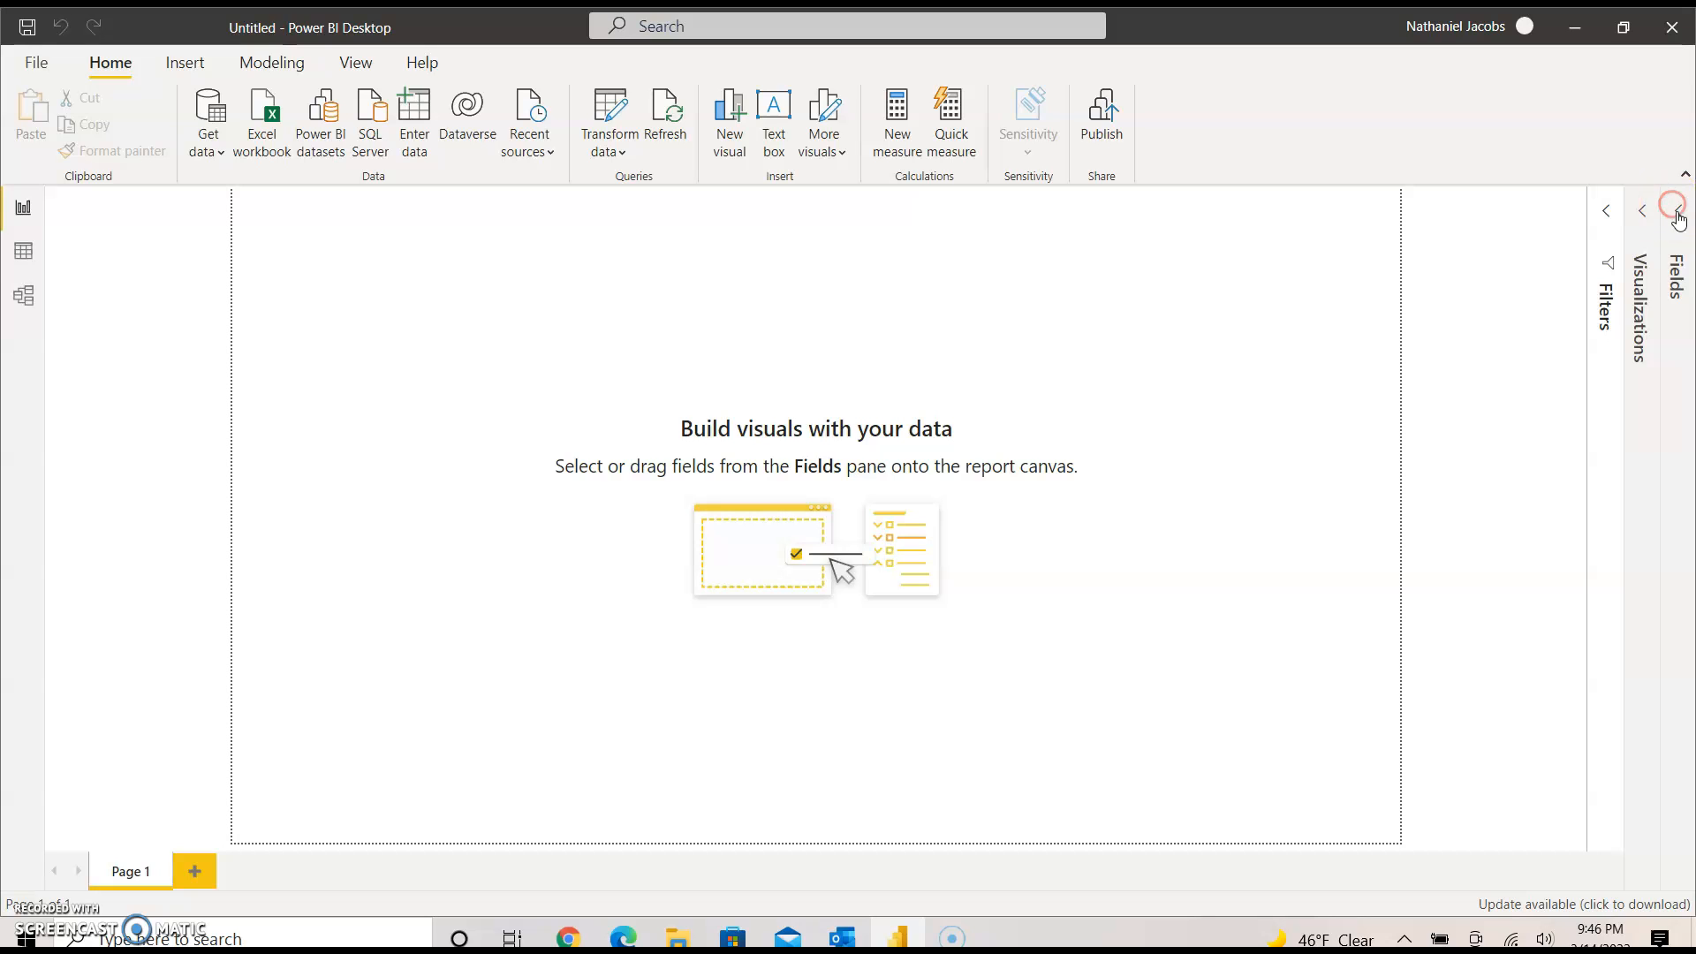
click(1673, 210)
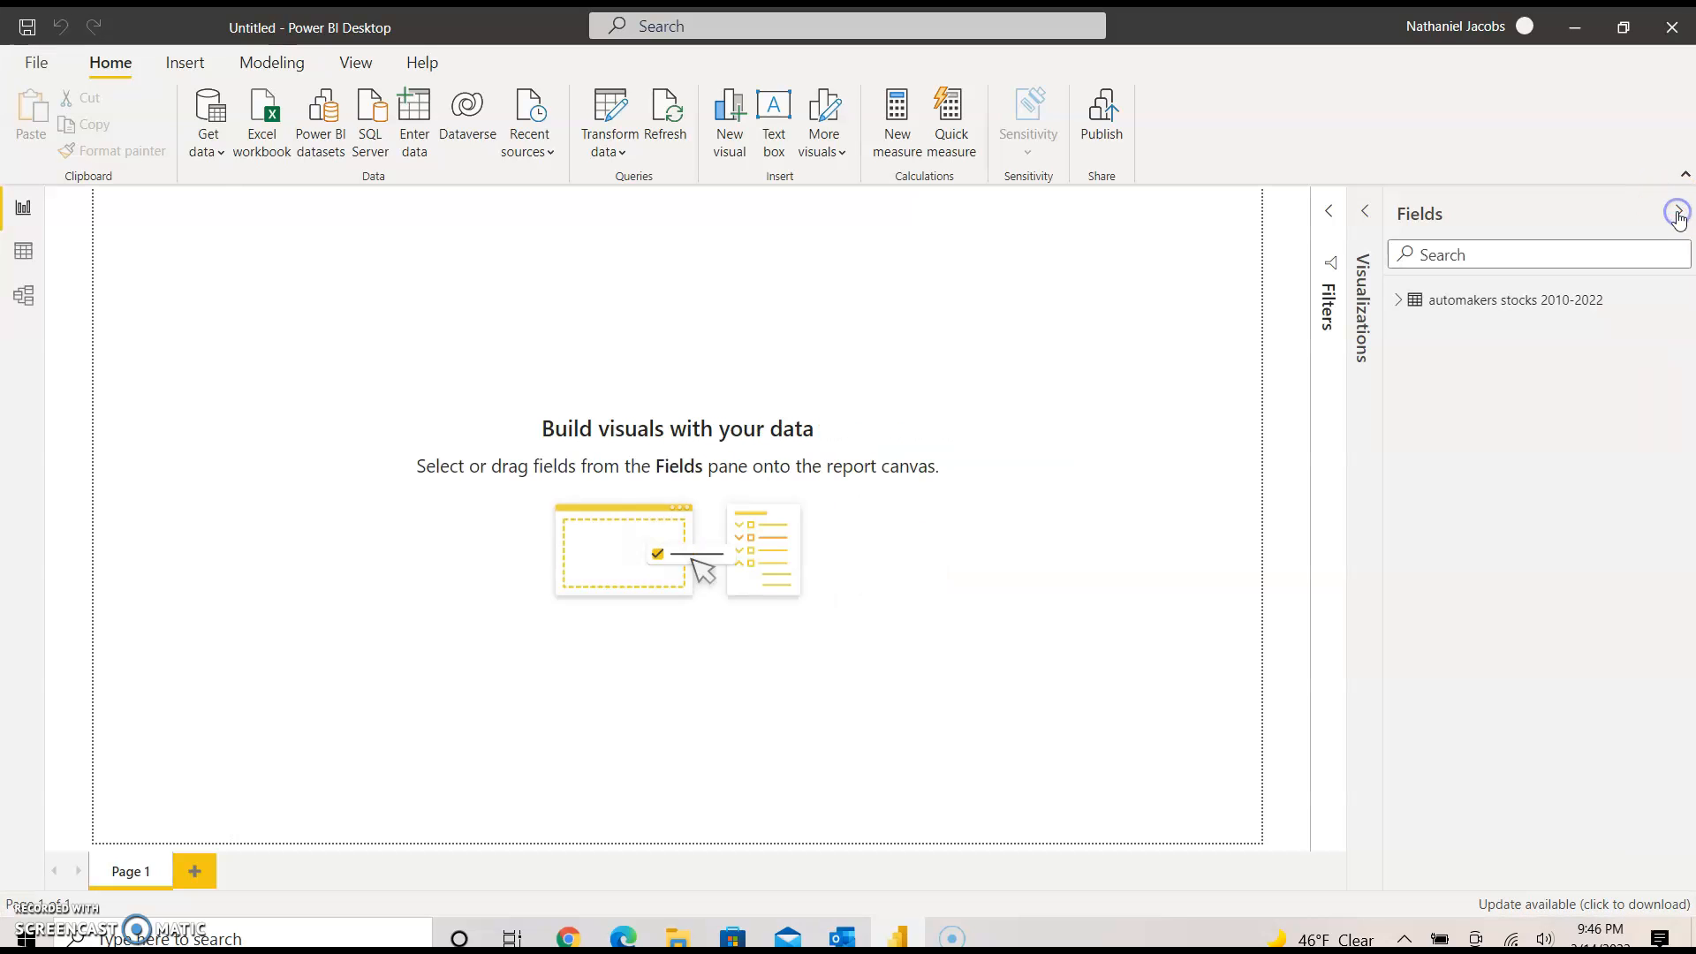
click(1405, 308)
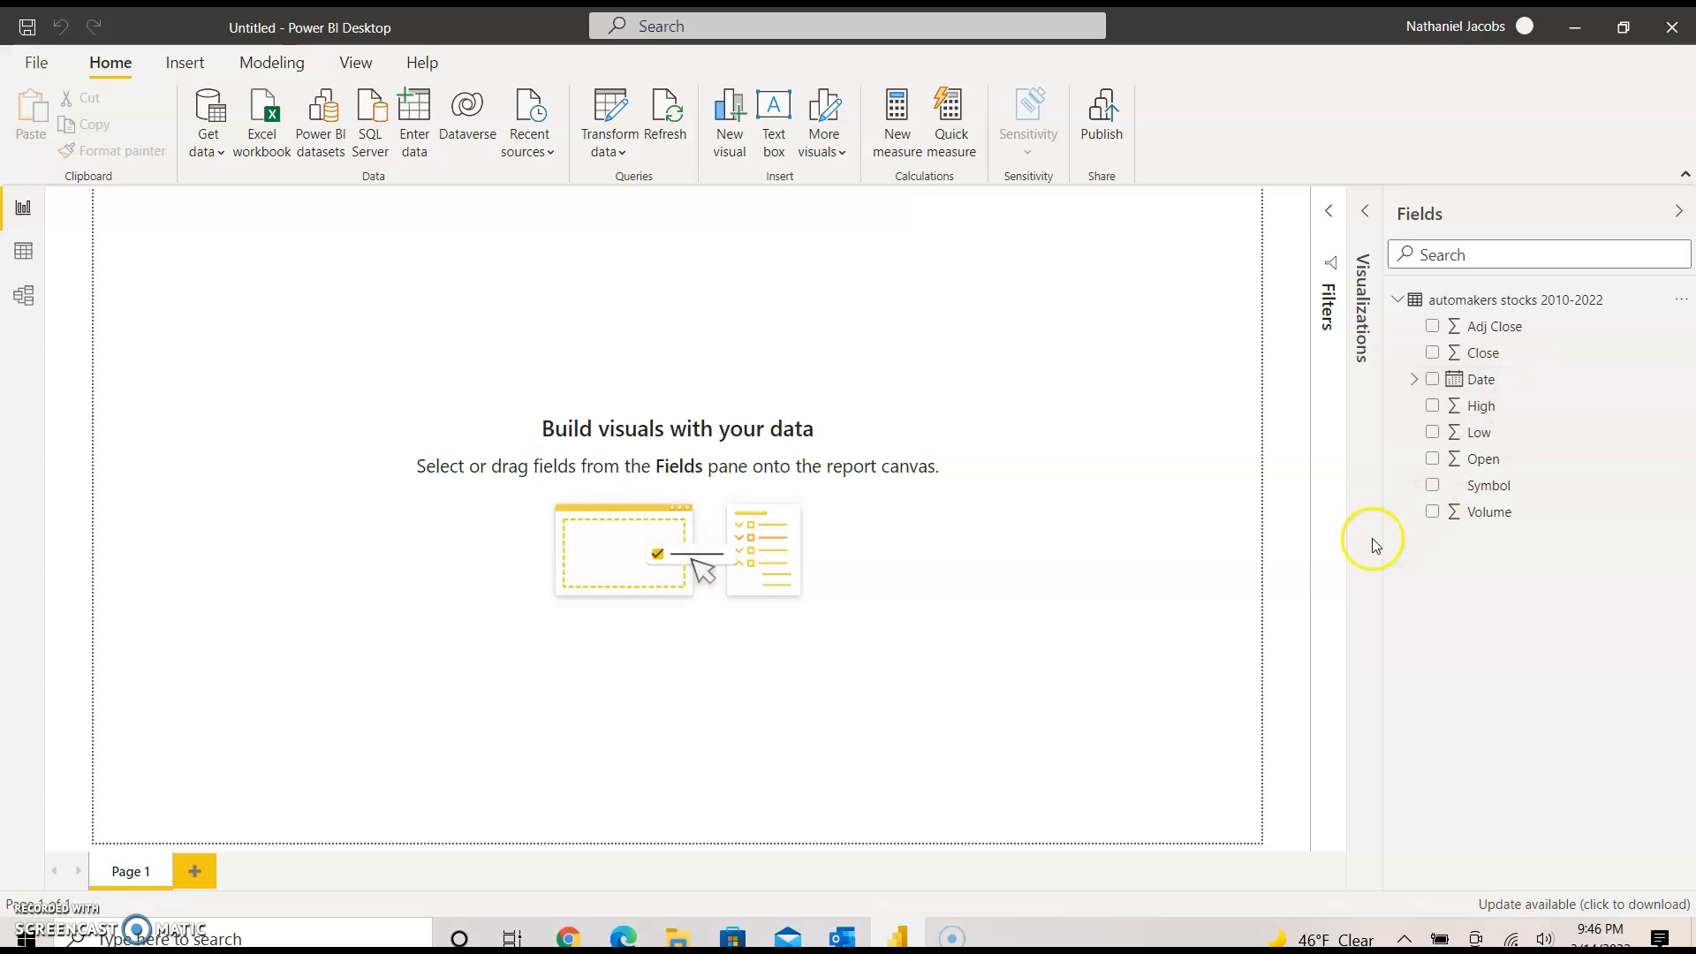
click(1678, 211)
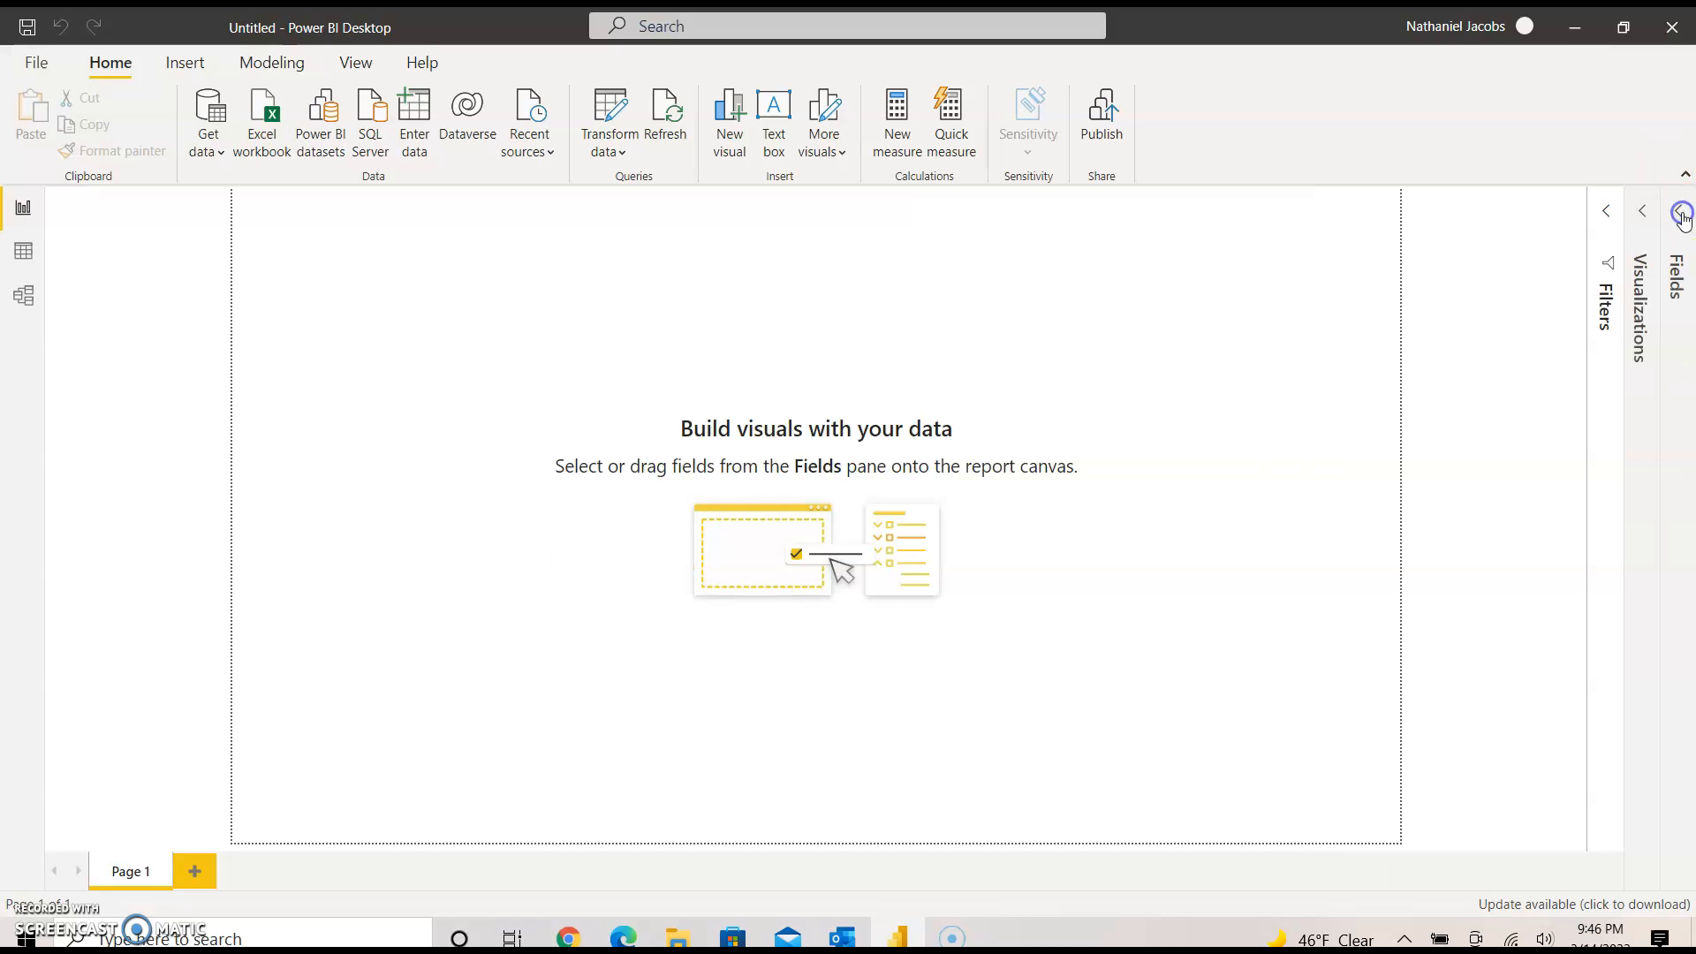